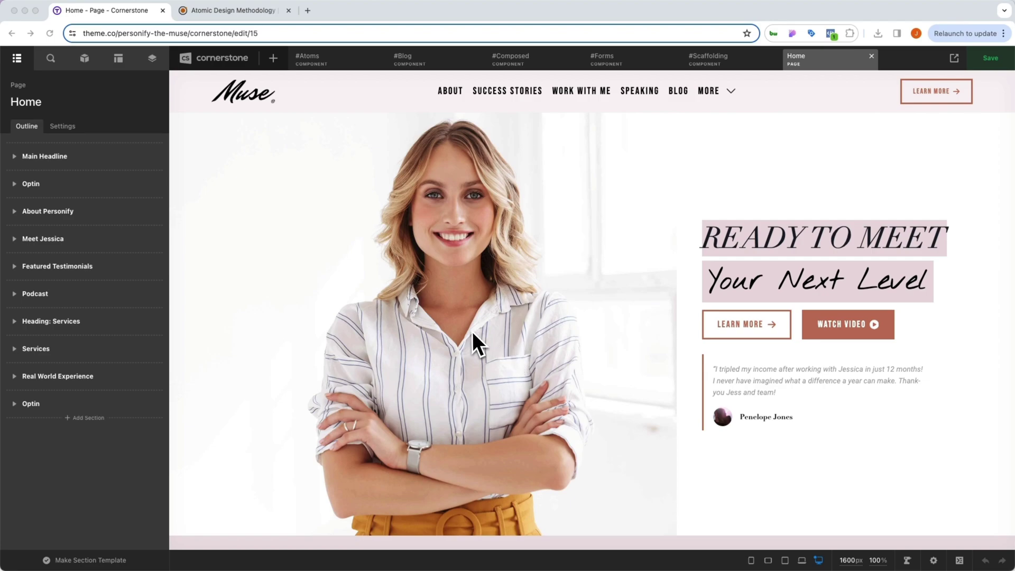
Step: Switch to the Atomic Design Methodology article at its Organisms section
left_click(239, 10)
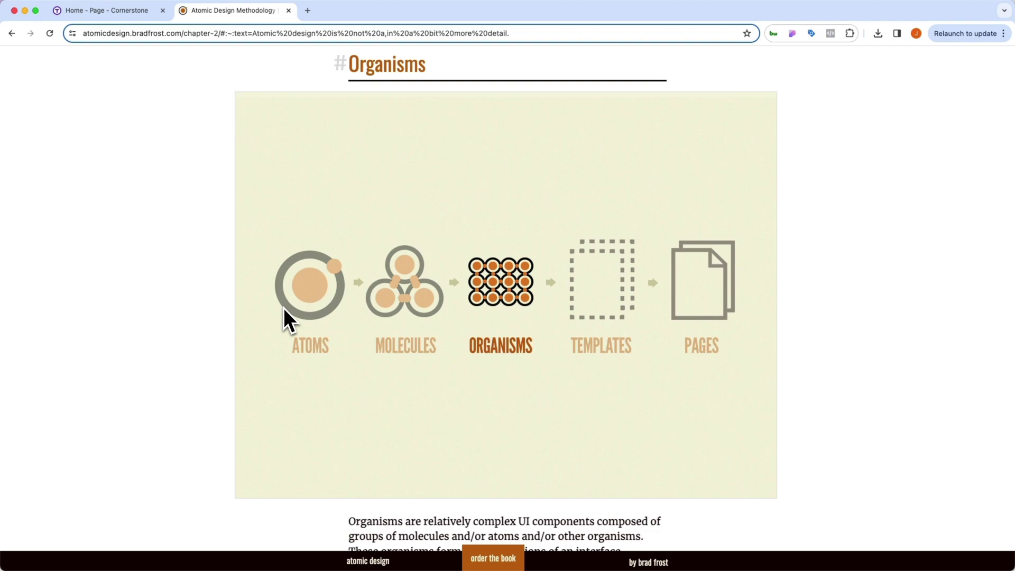
scroll(283, 309, "up", 15)
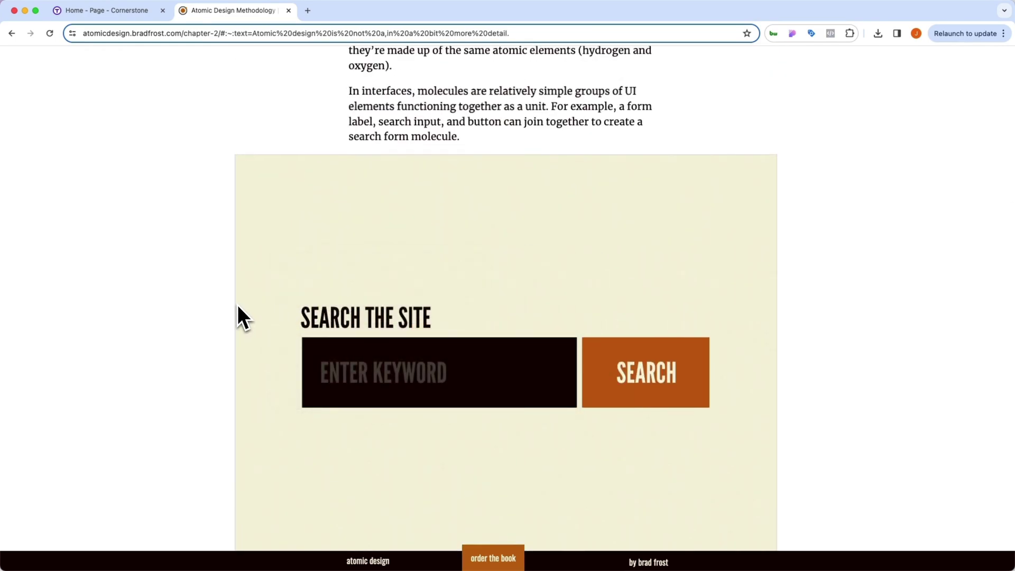
scroll(432, 394, "down", 2)
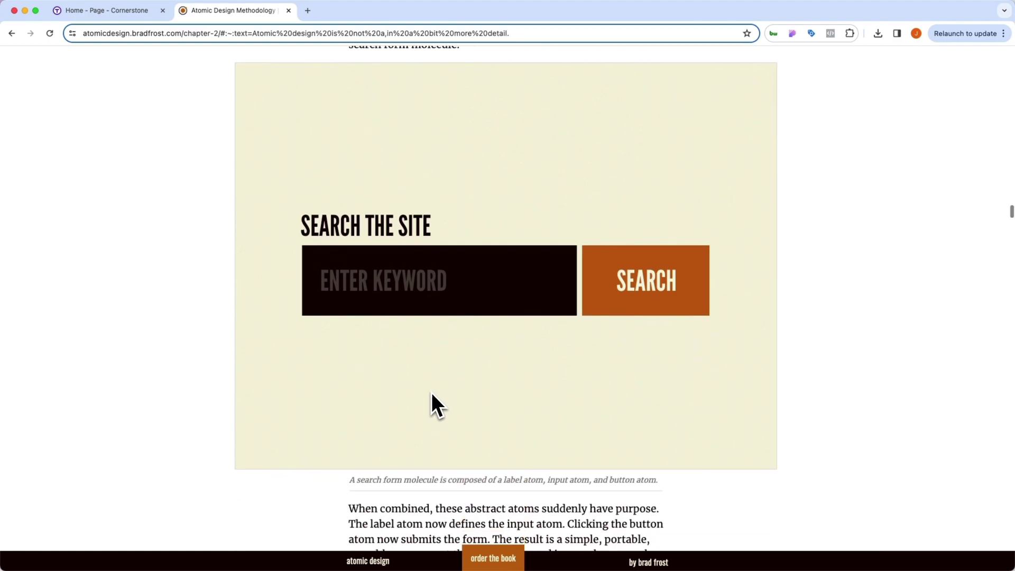
scroll(431, 392, "down", 10)
scroll(431, 392, "up", 7)
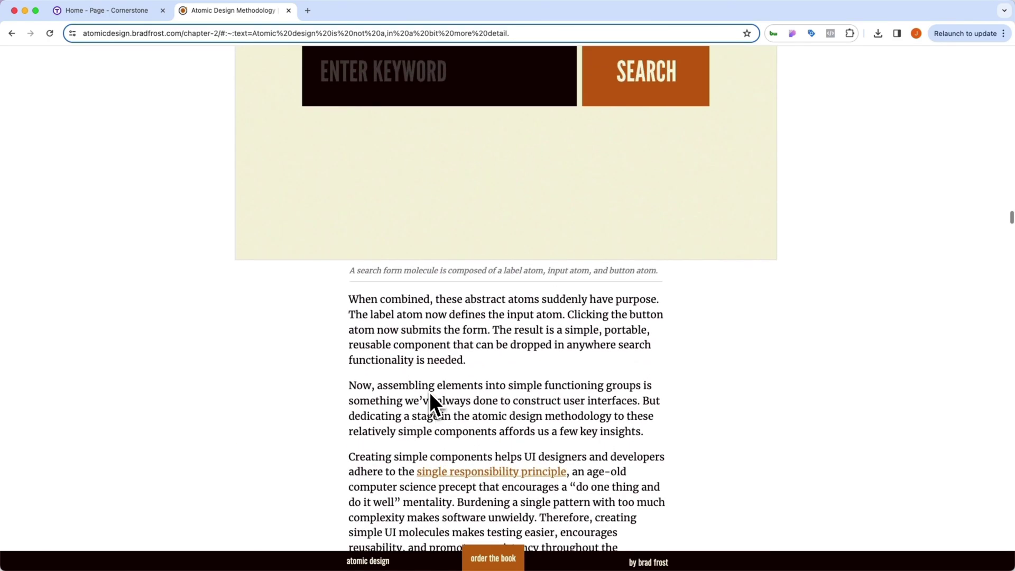
scroll(429, 393, "up", 2)
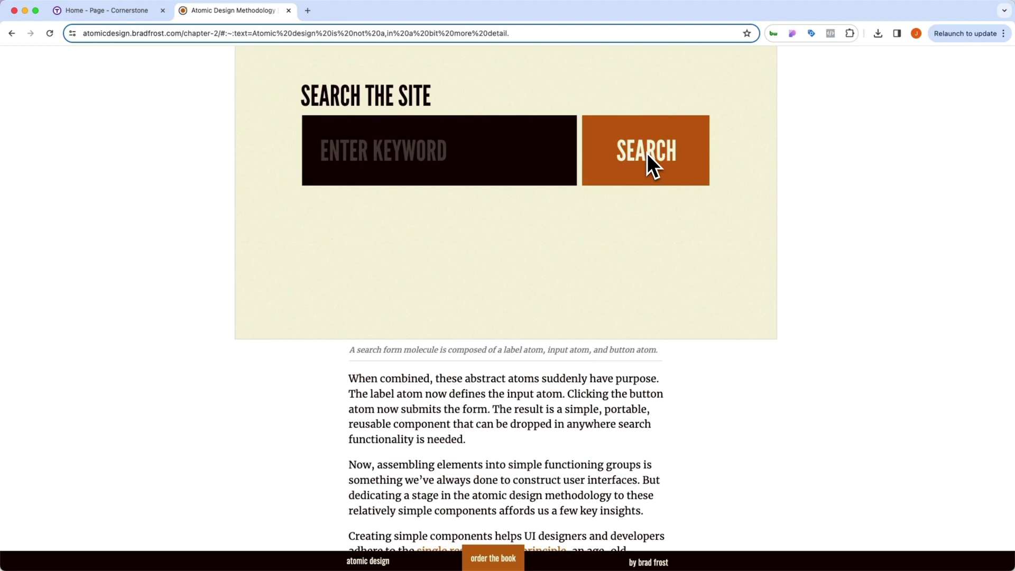
scroll(646, 164, "down", 10)
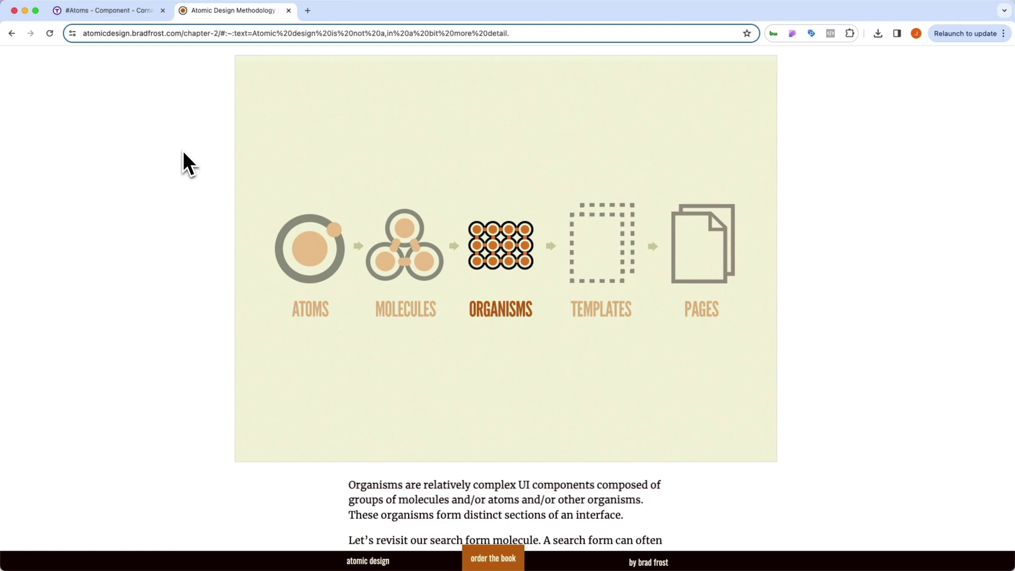
Step: Inspect the #Atoms hero heading, 'It all began' heading, icon list and citation, then open #Composed
left_click(107, 10)
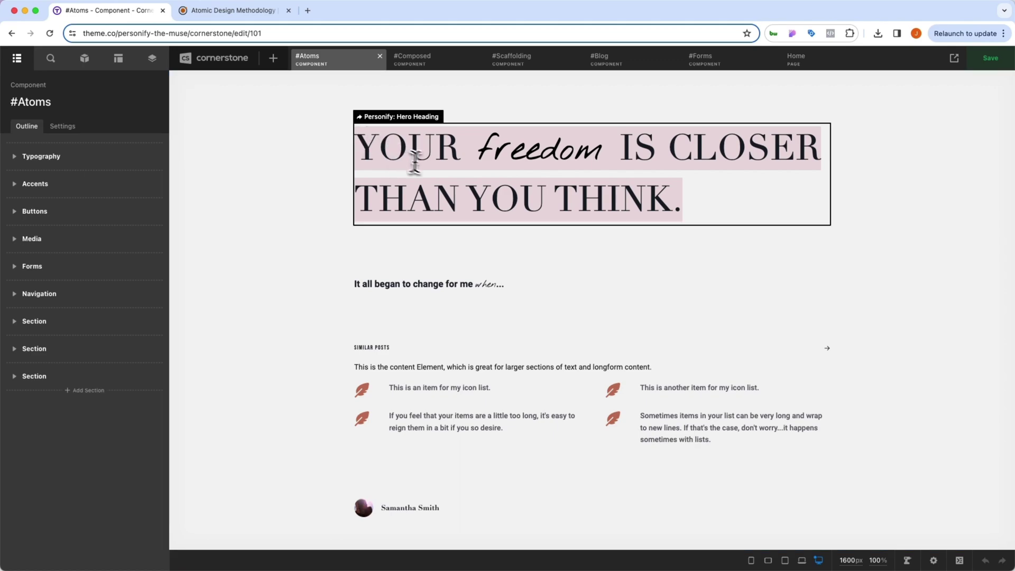
left_click(431, 166)
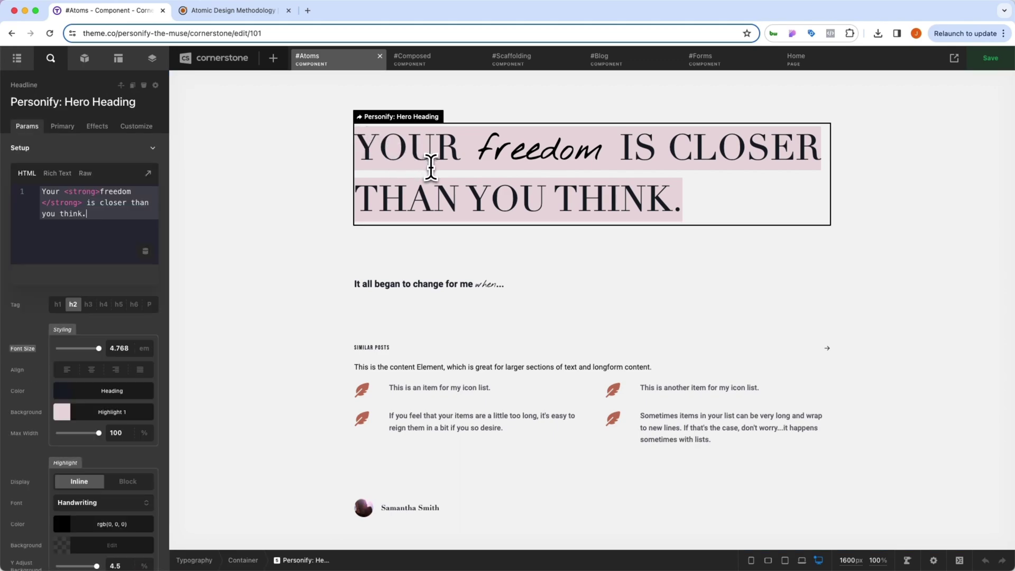
left_click(415, 286)
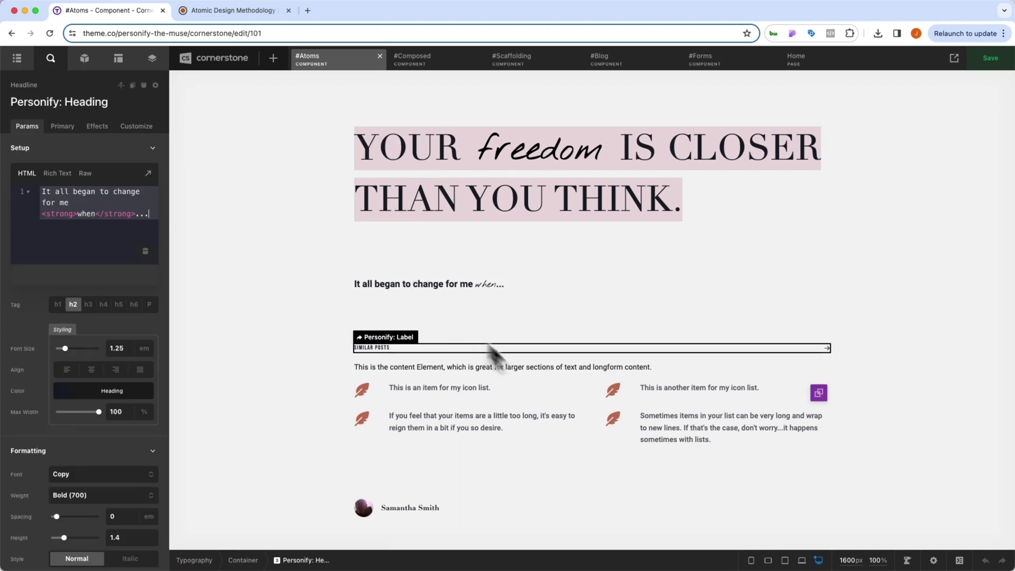
left_click(582, 398)
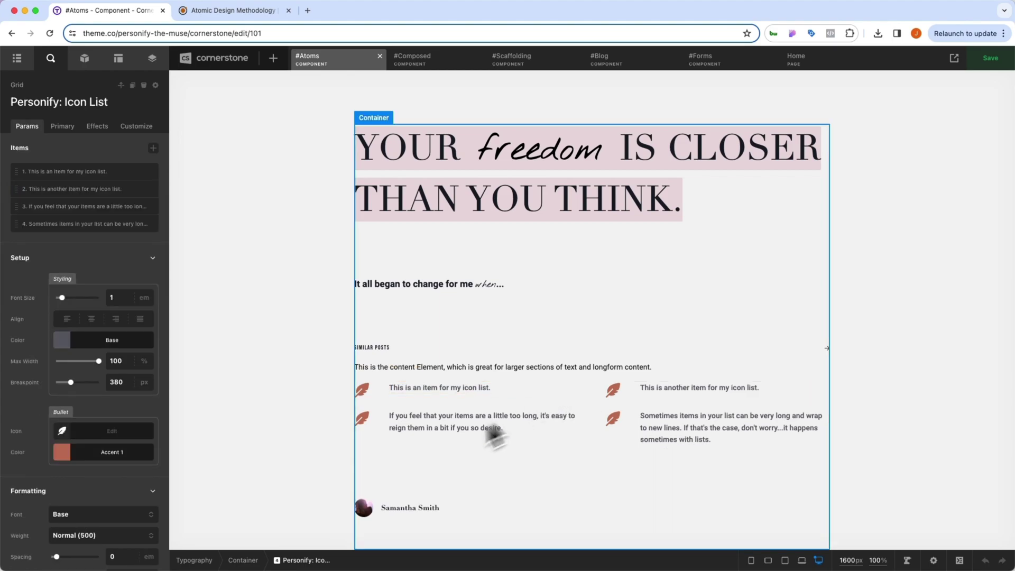
left_click(381, 508)
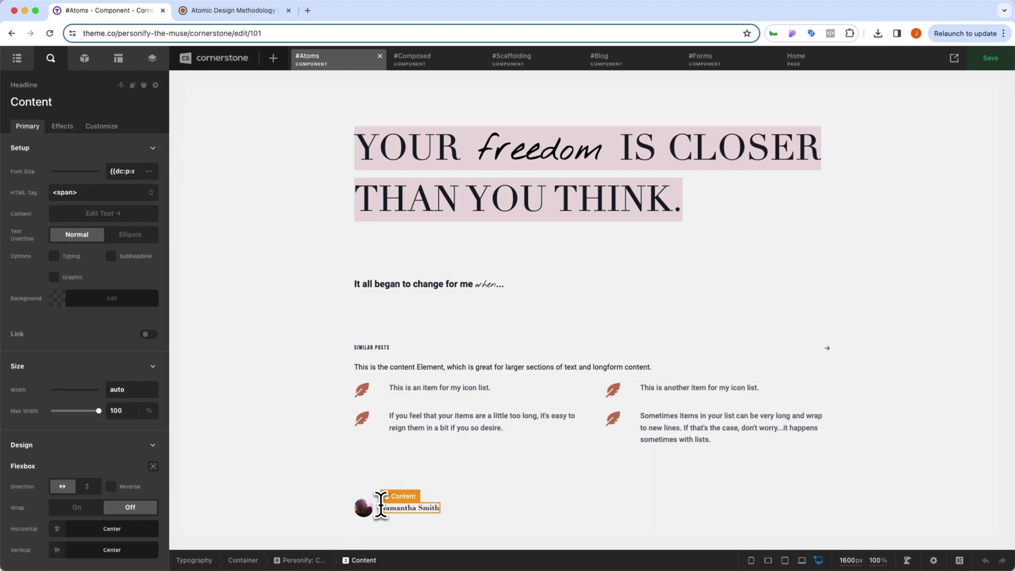
scroll(382, 505, "down", 10)
scroll(382, 501, "down", 20)
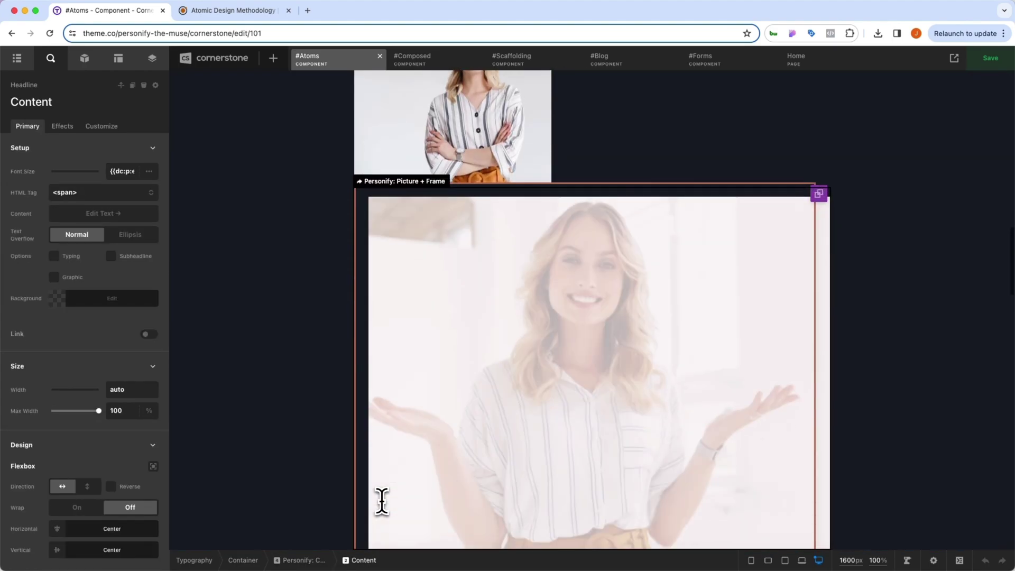
scroll(381, 502, "up", 20)
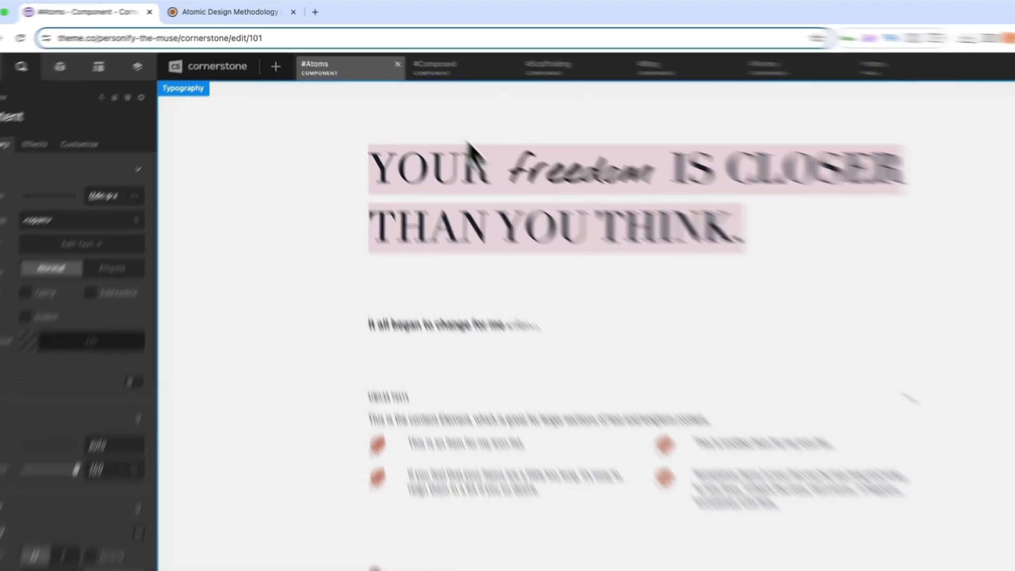
left_click(405, 61)
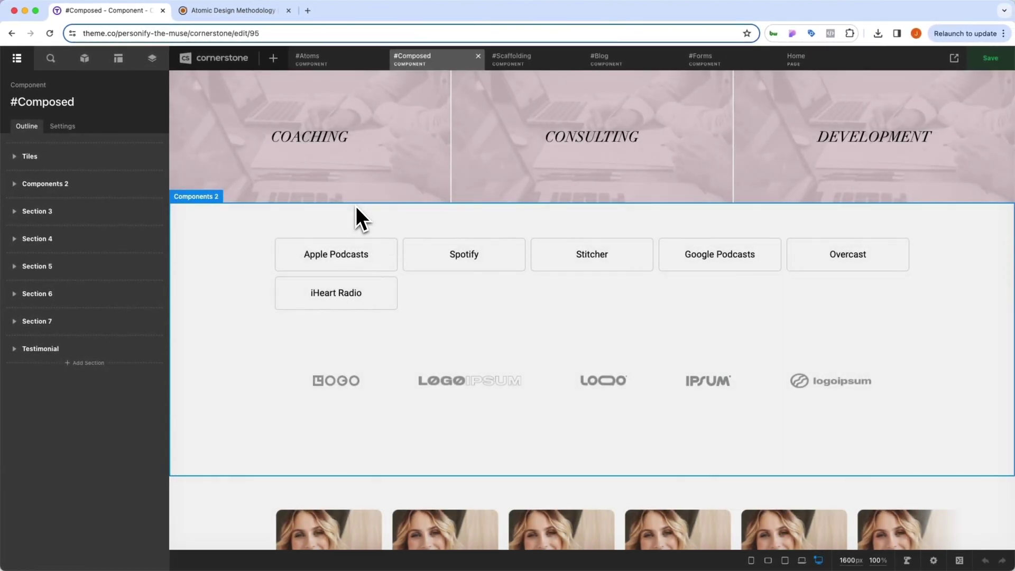
Step: Inspect the podcast card's title, description, LISTEN NOW label and image, plus a feature card heading
left_click(357, 206)
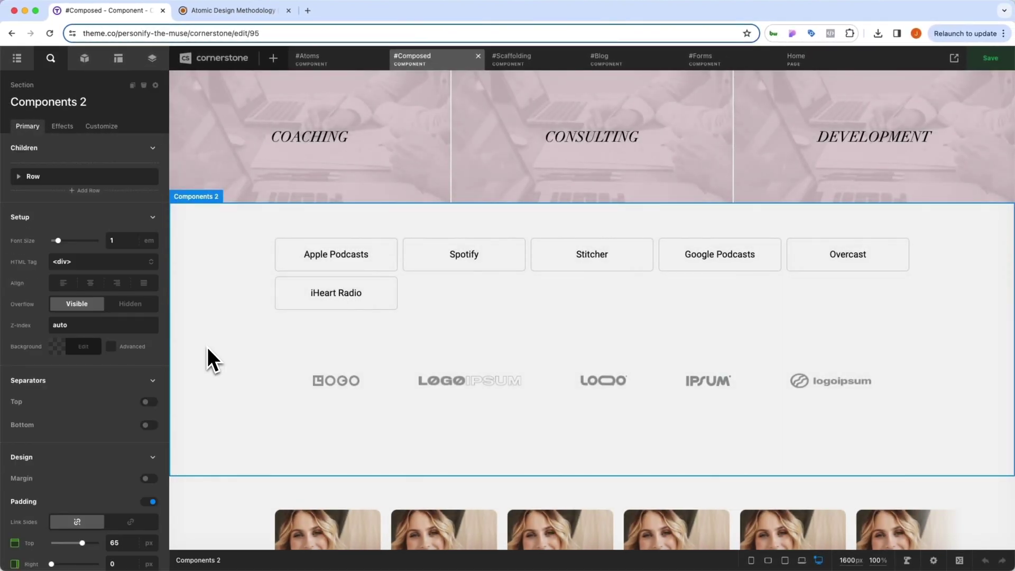
scroll(208, 347, "down", 8)
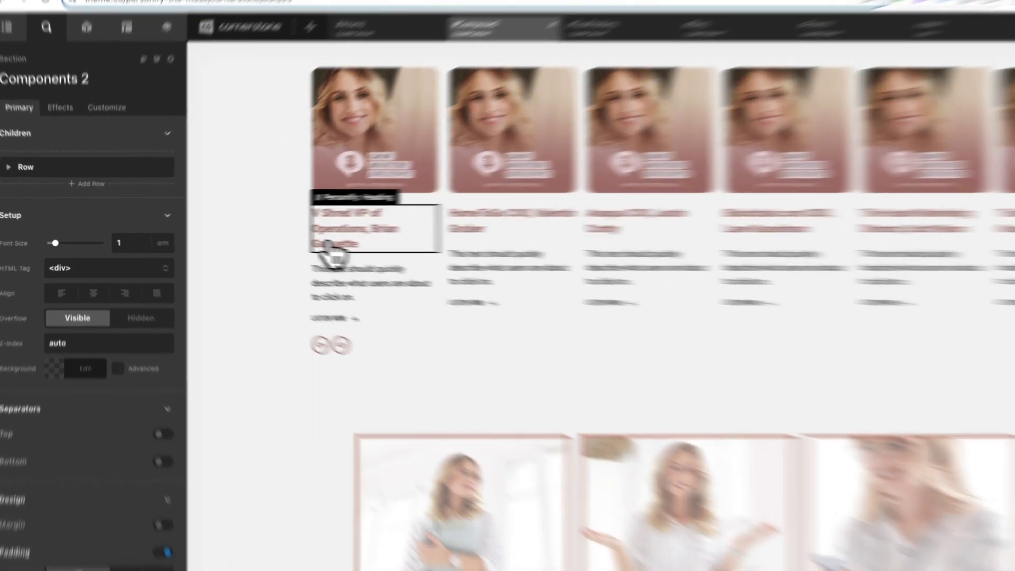
left_click(289, 242)
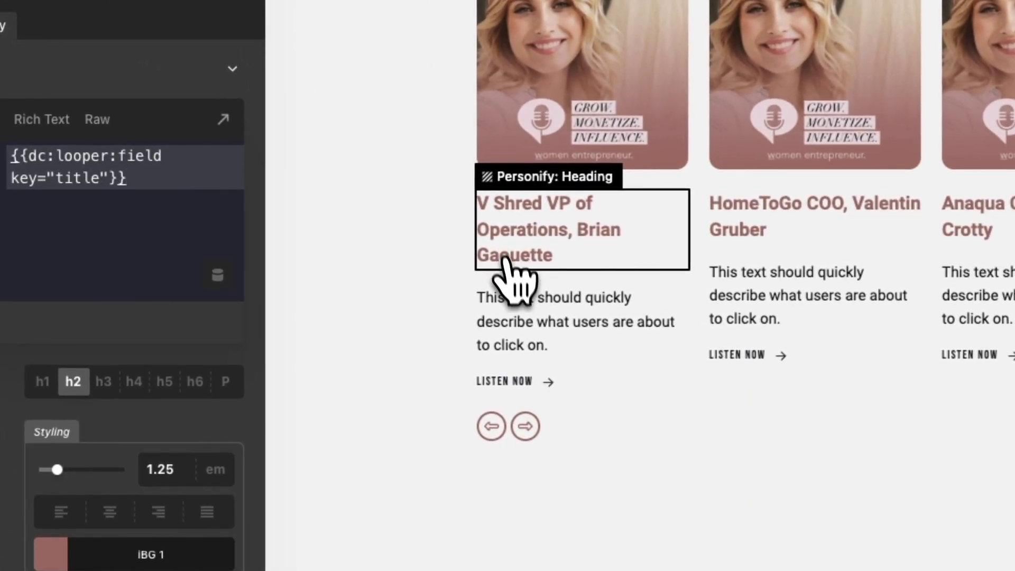
left_click(517, 331)
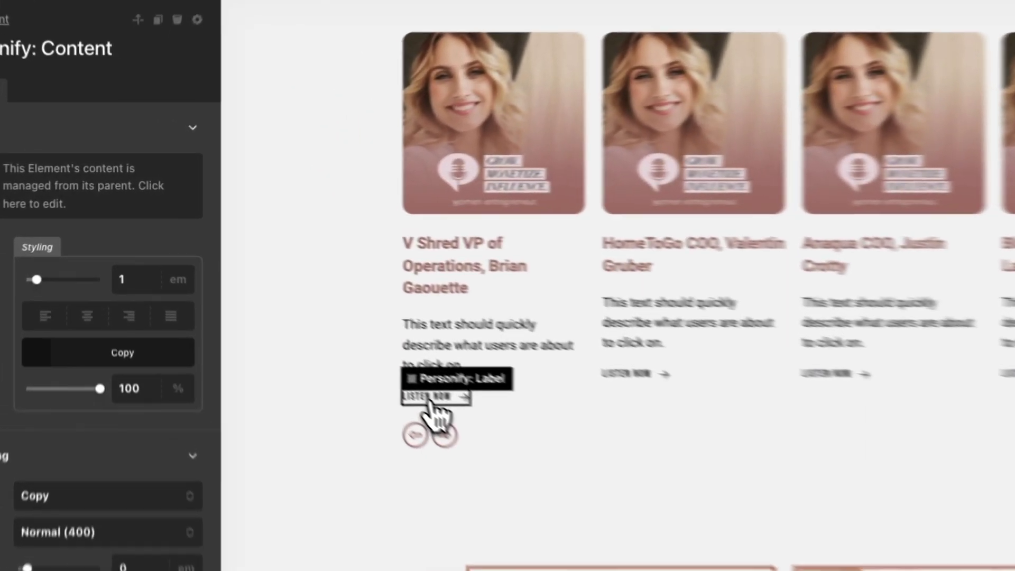
left_click(290, 305)
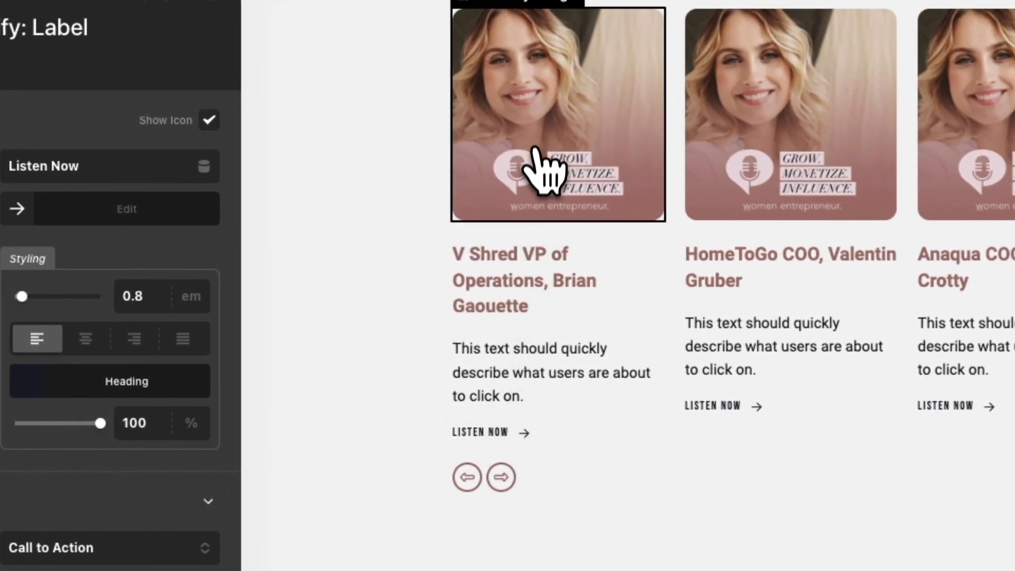
left_click(537, 169)
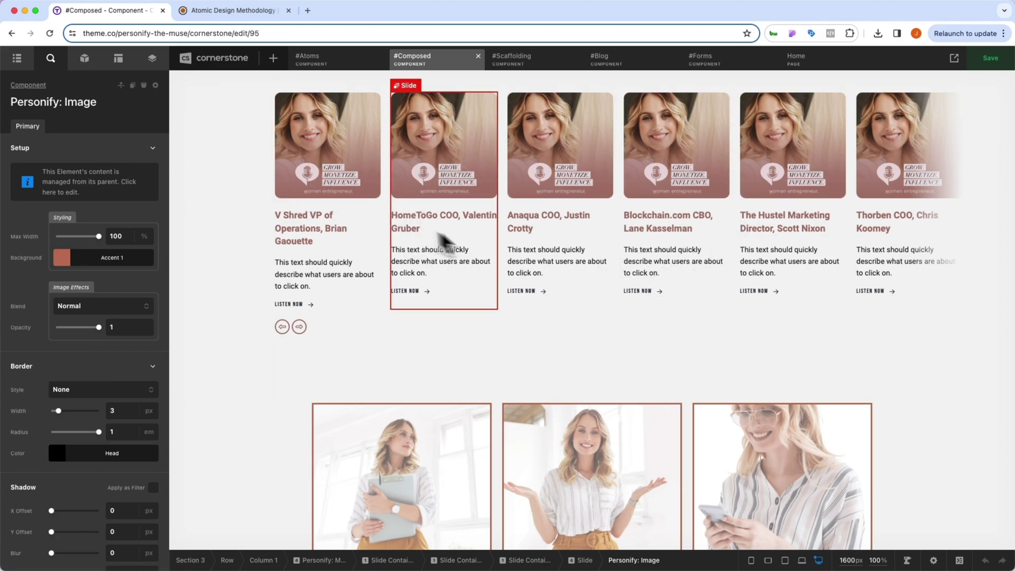
scroll(504, 237, "down", 8)
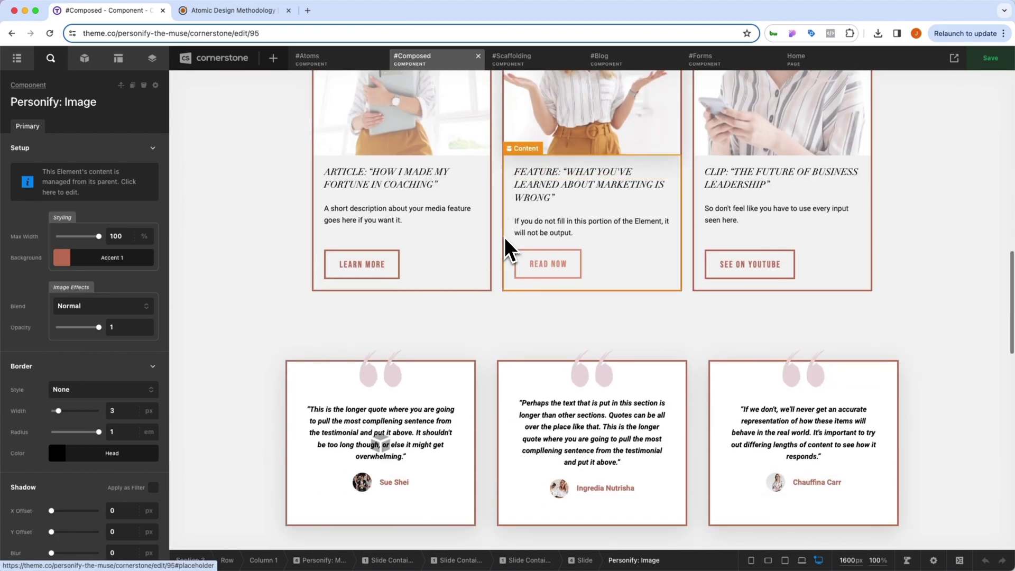
scroll(461, 236, "up", 2)
left_click(386, 255)
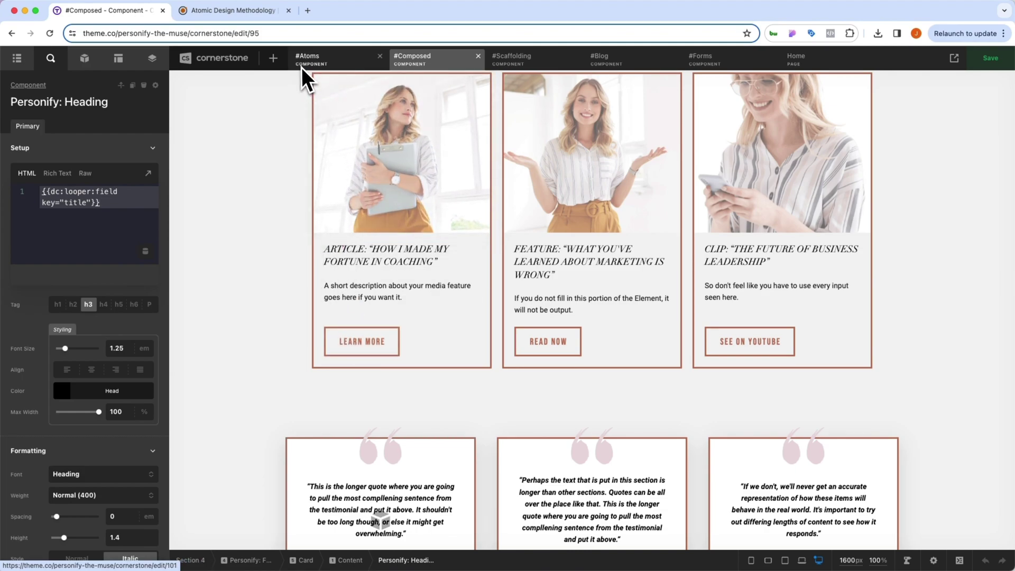
left_click(536, 62)
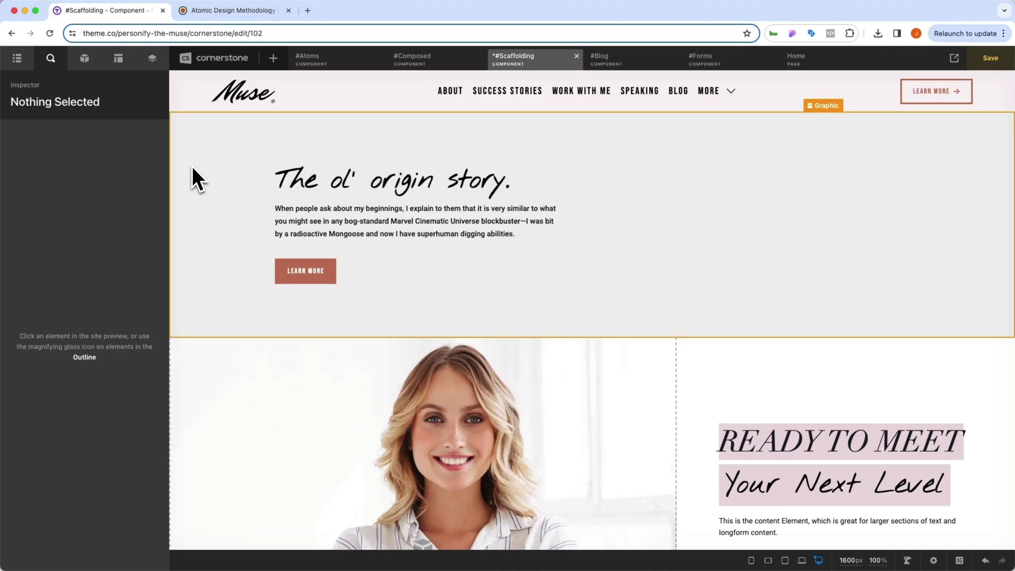
left_click(234, 180)
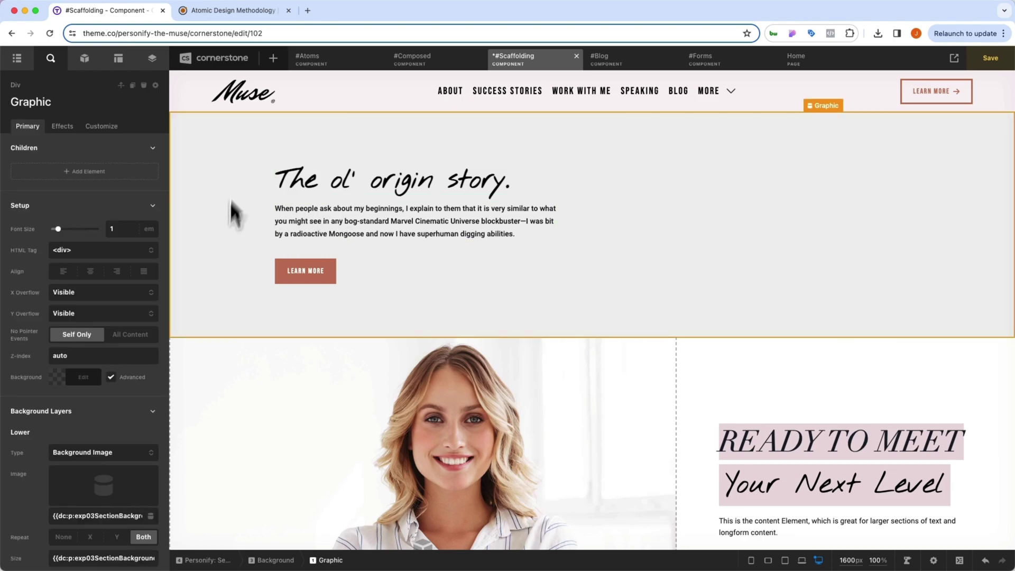
left_click(201, 561)
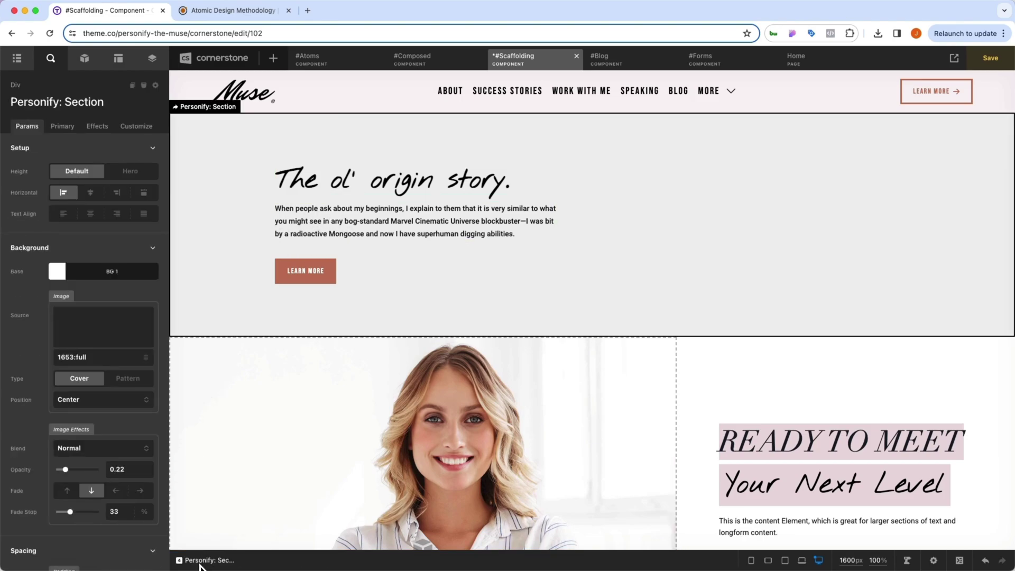
scroll(286, 453, "down", 4)
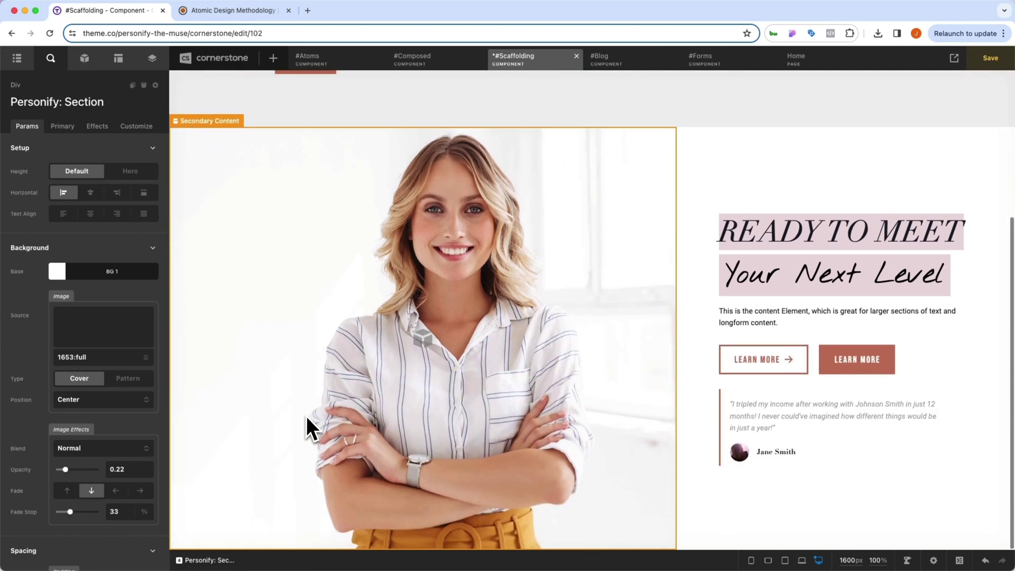
left_click(280, 403)
left_click(220, 560)
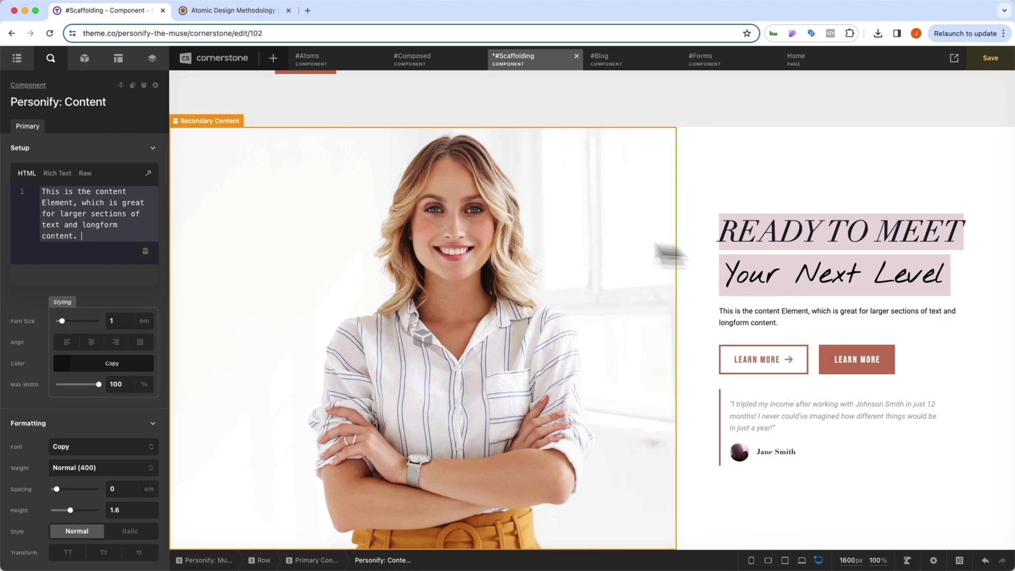
Step: Try 2 em on the READY TO MEET hero heading's font size, restore 4 em, then open #Atoms
left_click(755, 221)
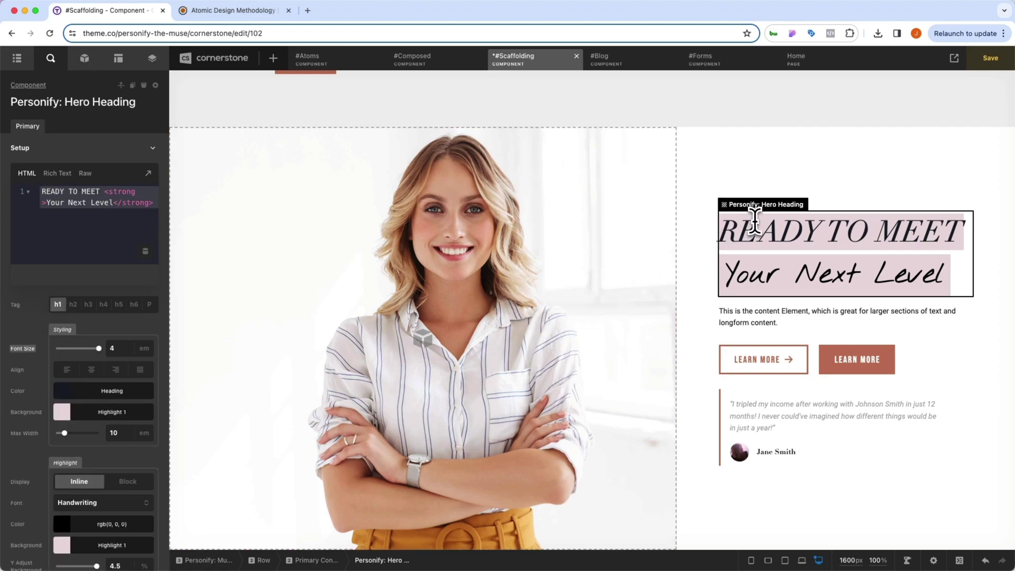
left_click(114, 349)
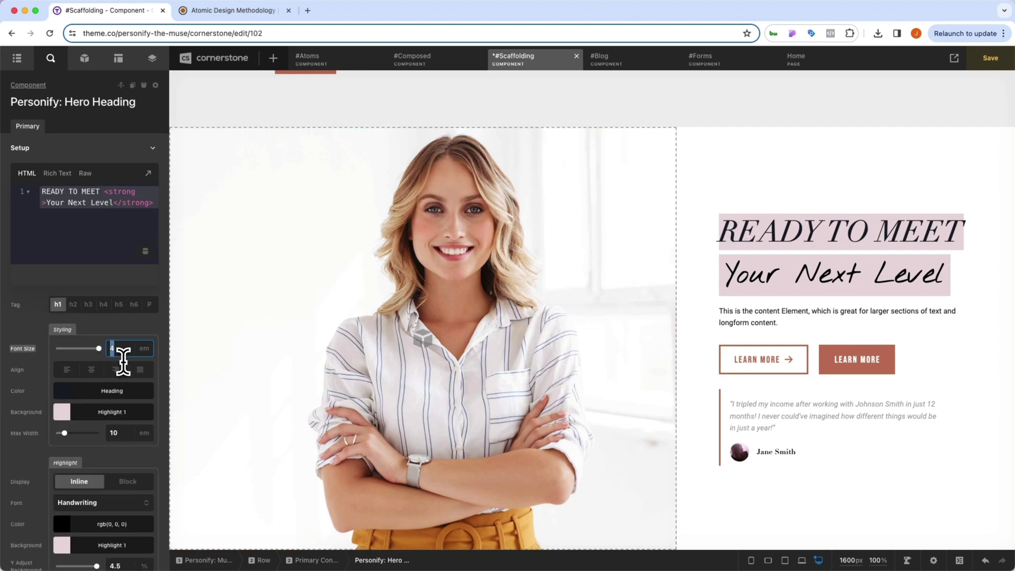
type("2")
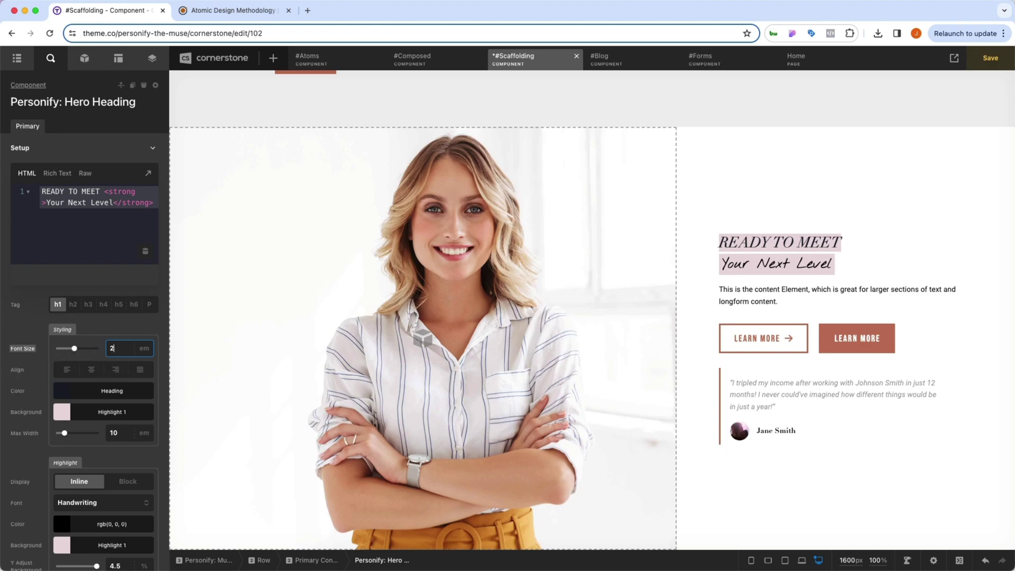
key("BackSpace")
type("4")
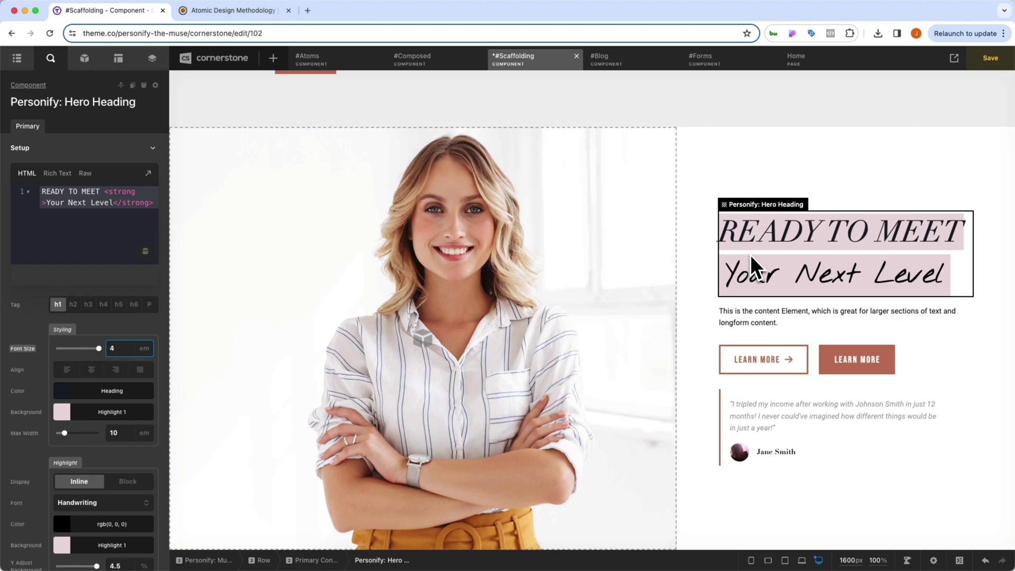
left_click(319, 53)
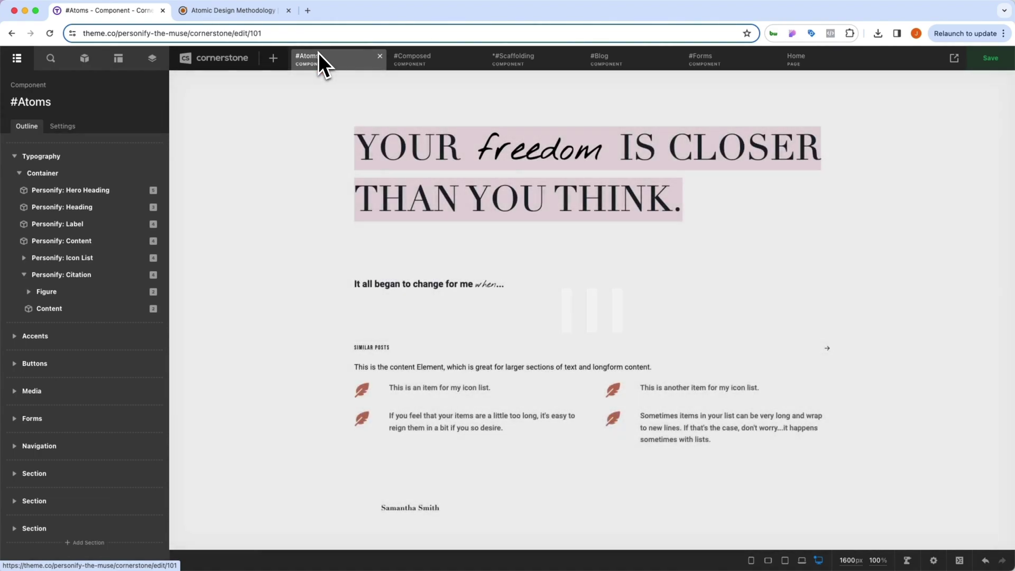
Step: Give the YOUR freedom IS CLOSER heading 5 em letter spacing, then open the #Blog component
left_click(379, 164)
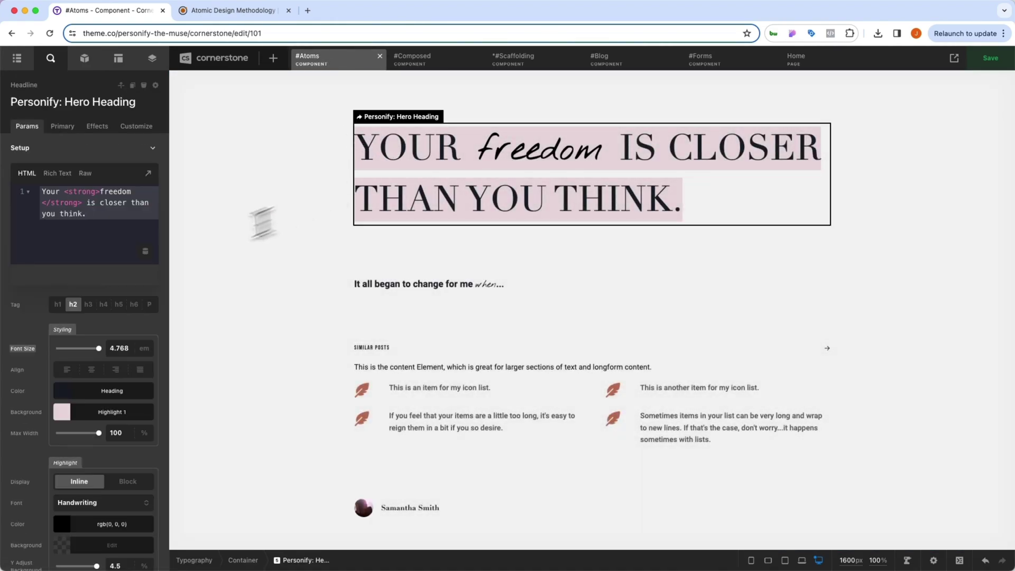
left_click(62, 126)
scroll(94, 199, "up", 5)
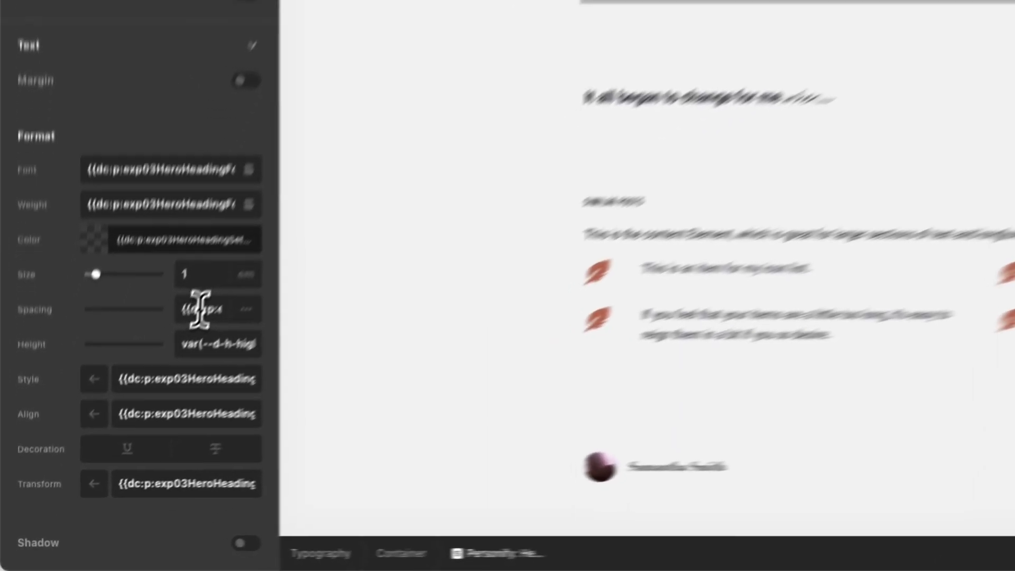
left_click(122, 413)
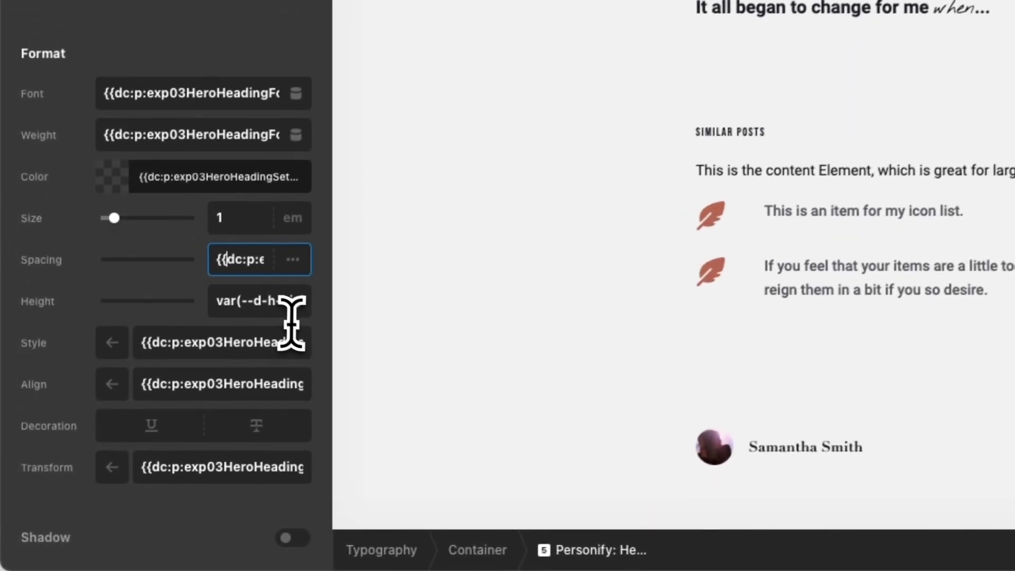
type("5")
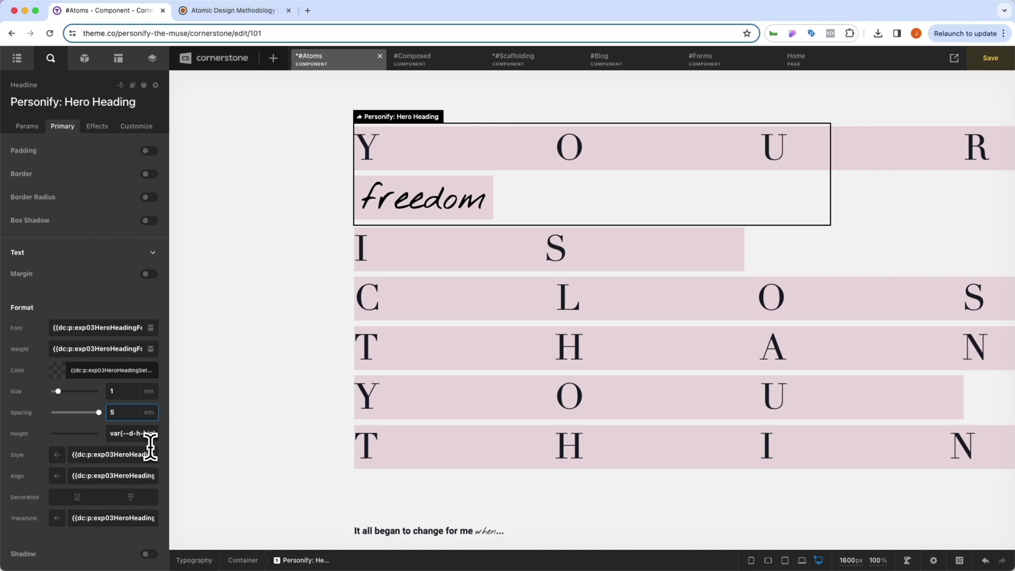
left_click(617, 59)
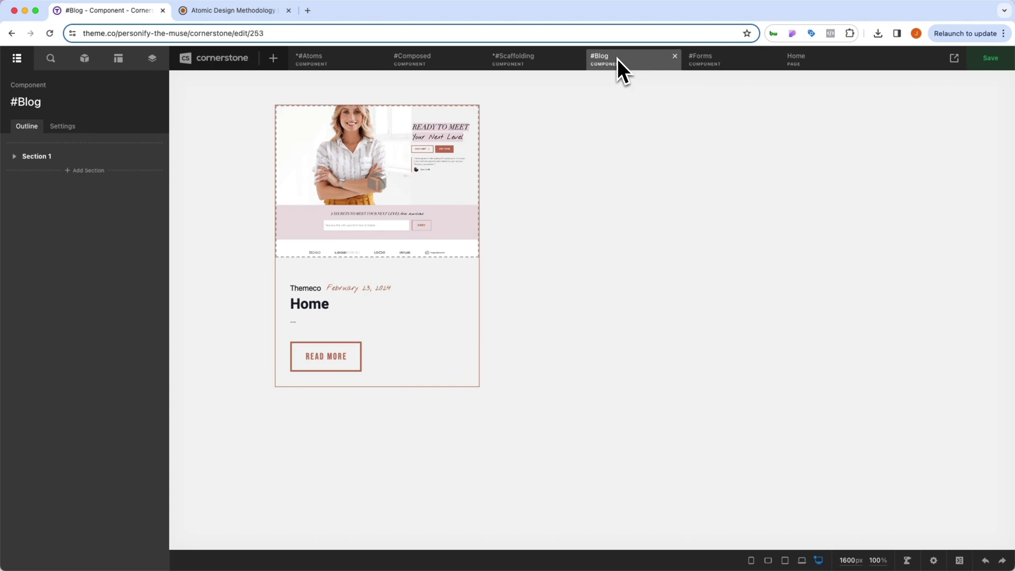
Step: In #Forms, review the newsletter form's type options, keeping it set to Embed
left_click(725, 57)
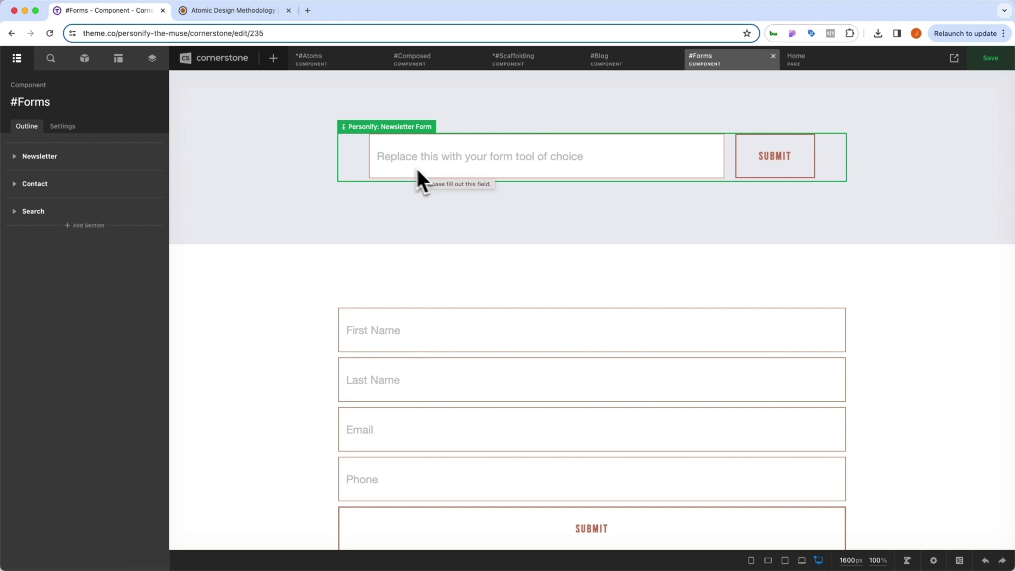
left_click(369, 164)
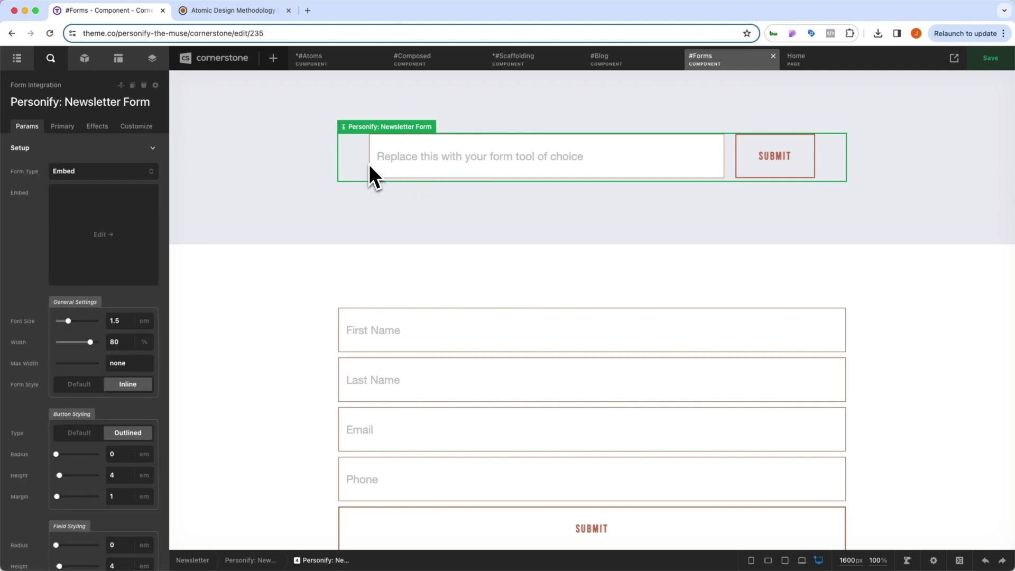
left_click(102, 170)
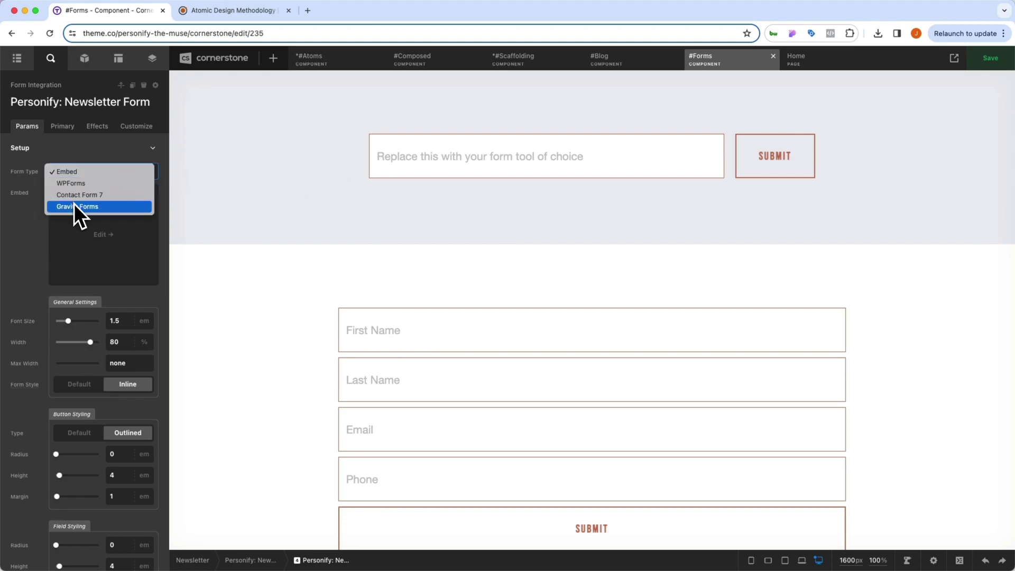
left_click(75, 173)
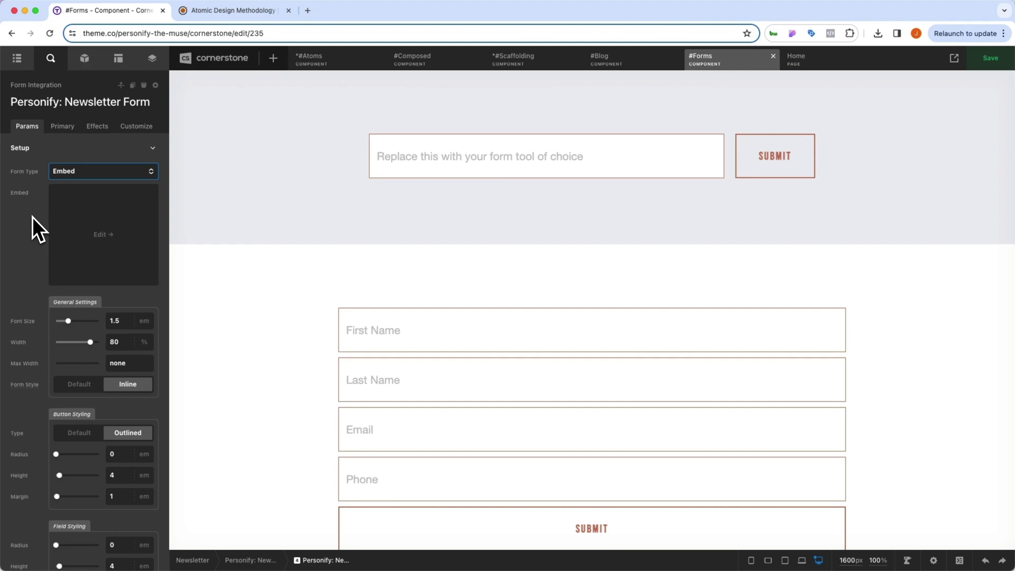
left_click(63, 172)
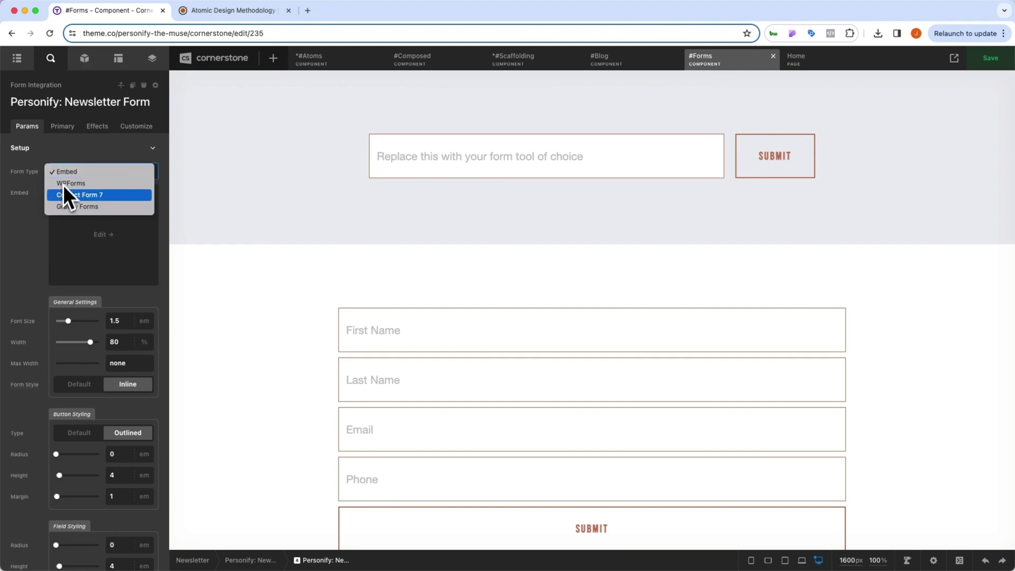
left_click(39, 214)
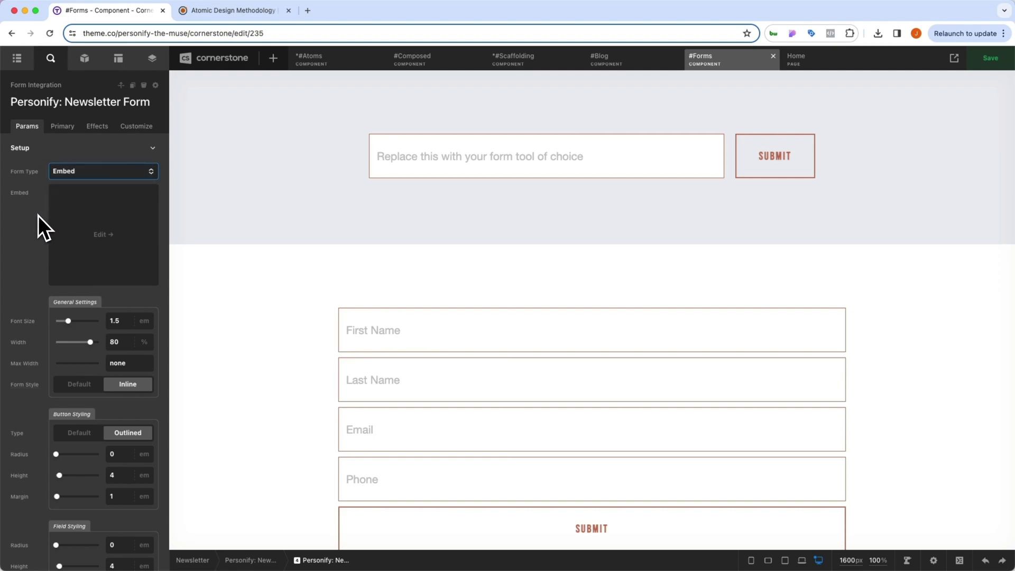
scroll(358, 172, "down", 4)
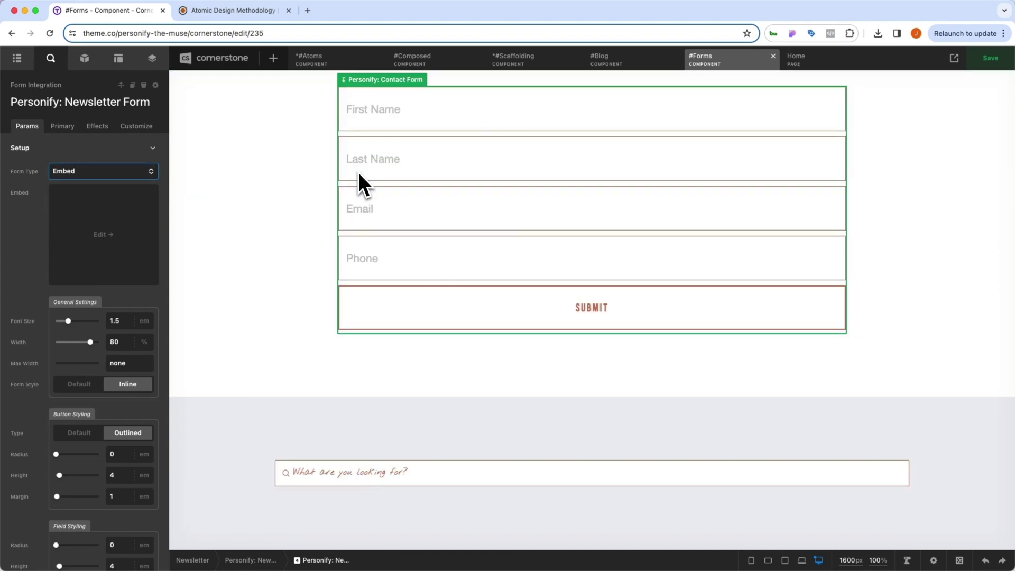
scroll(299, 209, "up", 4)
Step: Inspect the newsletter, contact and search form settings, then open the Home page
left_click(433, 162)
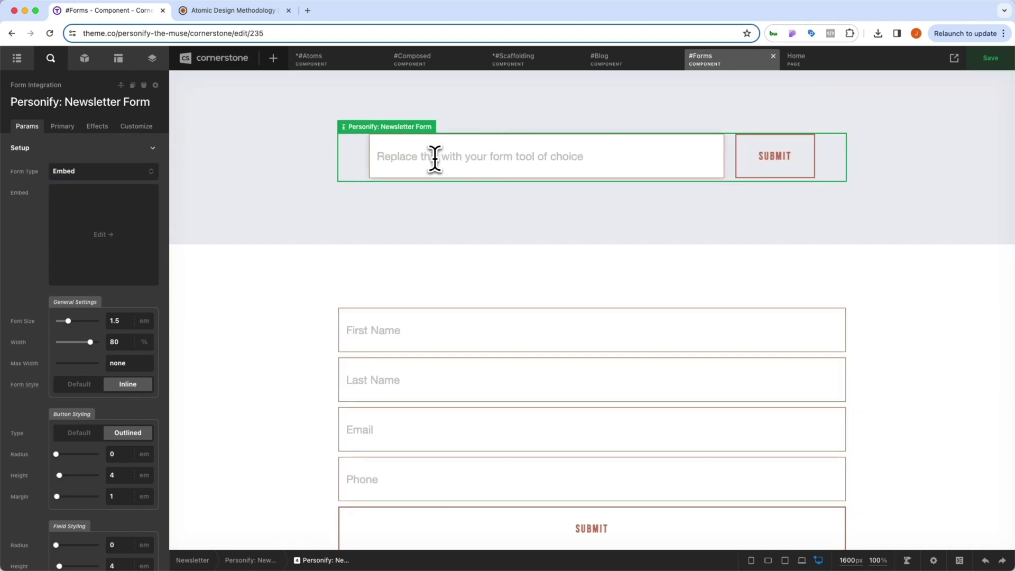
scroll(435, 158, "down", 4)
left_click(433, 159)
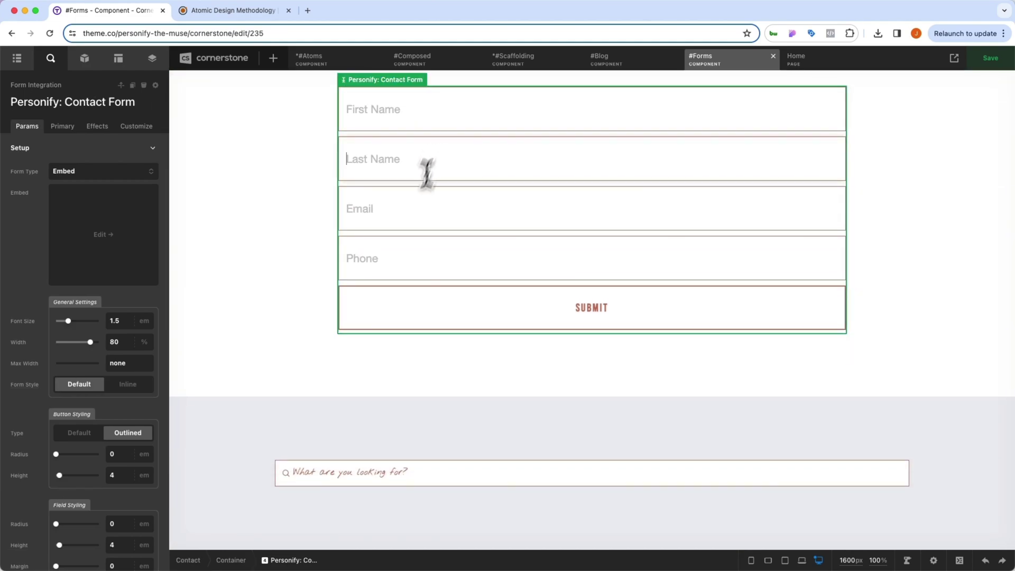
left_click(381, 469)
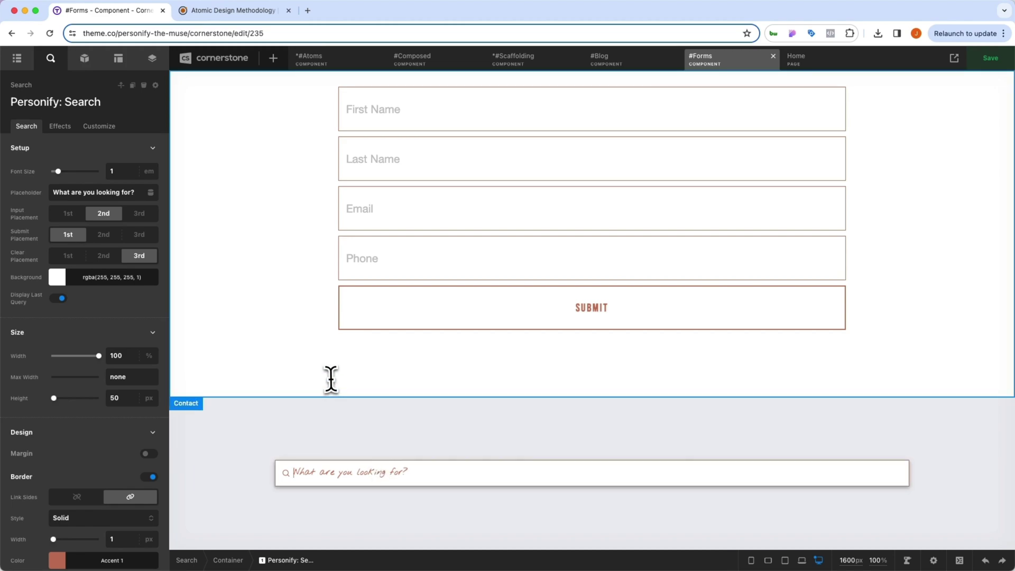
left_click(793, 62)
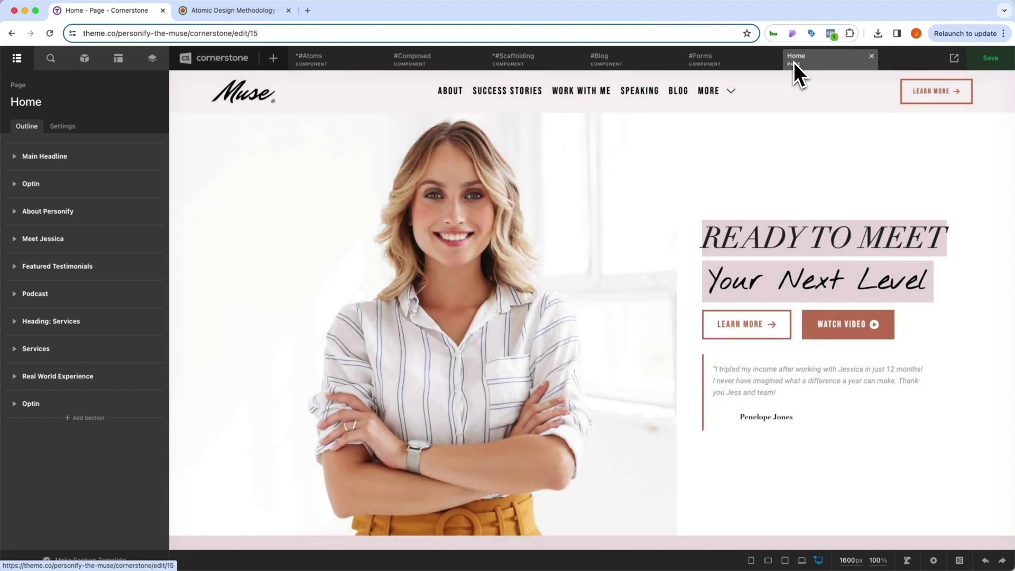
Step: Search elements for 'news' and drop Personify: Newsletter Form beneath the About Personify heading
scroll(605, 242, "down", 8)
scroll(574, 260, "down", 3)
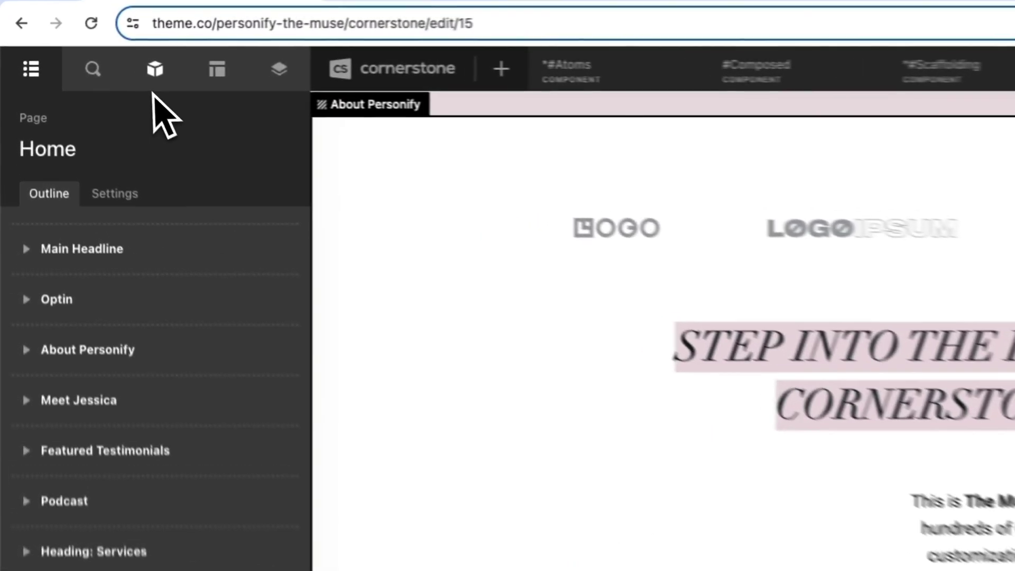
left_click(85, 59)
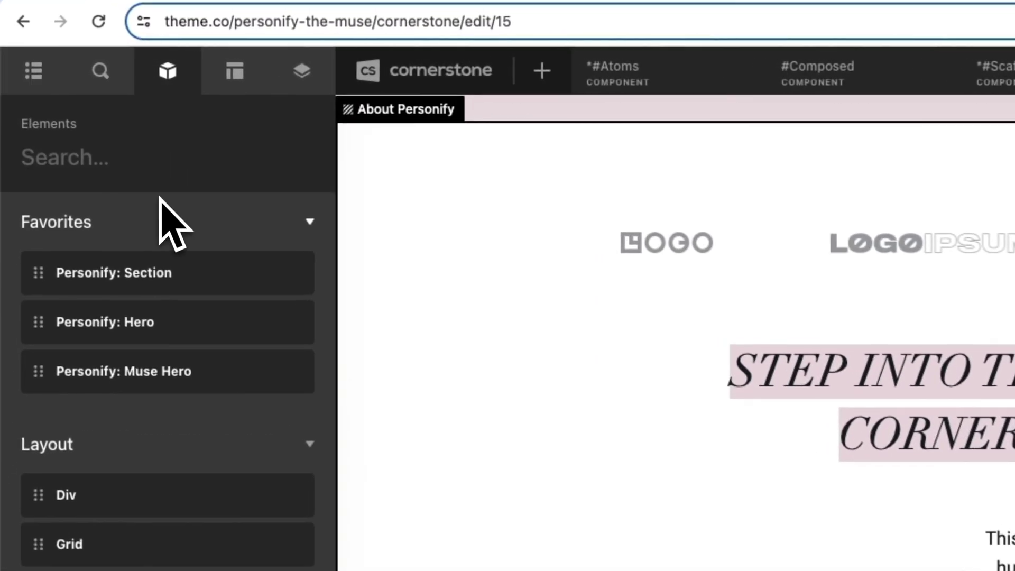
type("news")
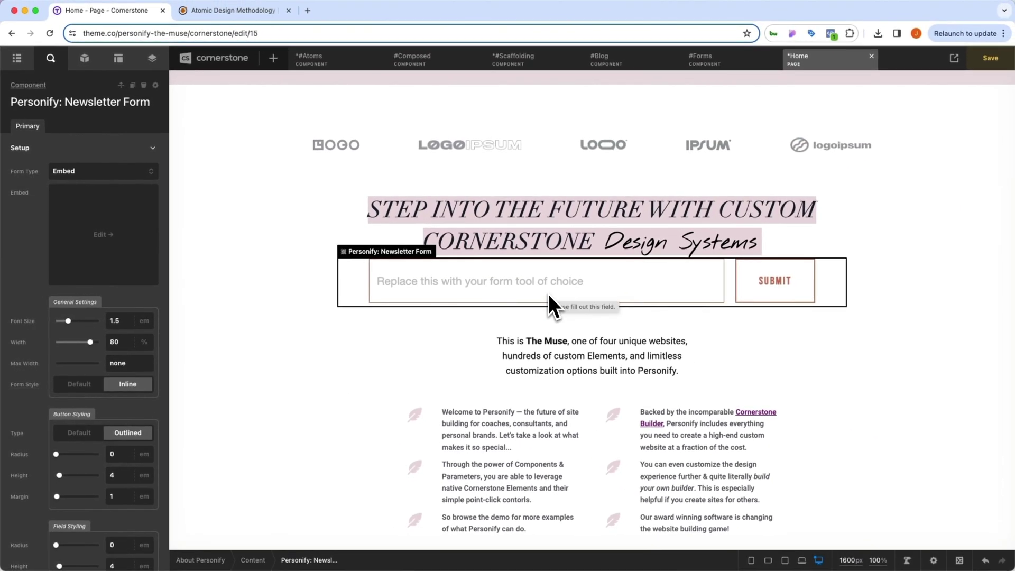
left_click_drag(548, 301, 636, 216)
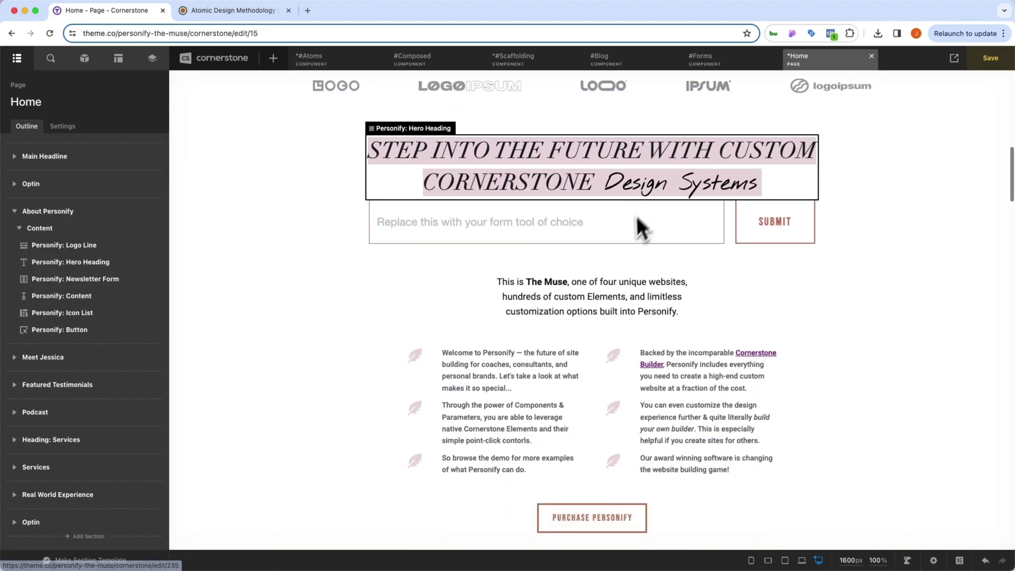
Step: Search elements for 'contact' and drop Personify: Contact Form below Jessica's story
scroll(627, 233, "down", 5)
scroll(627, 233, "down", 10)
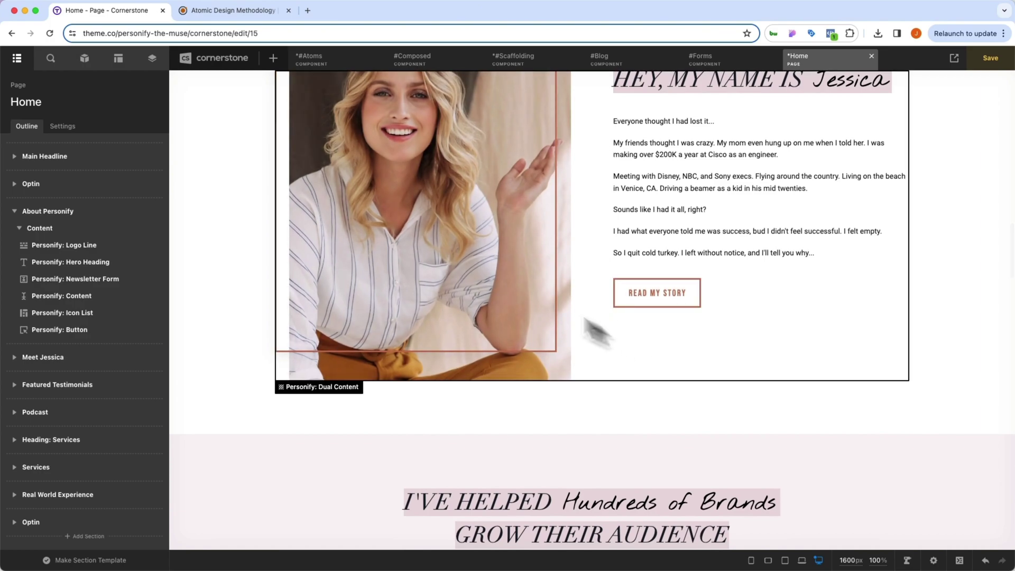
left_click(85, 58)
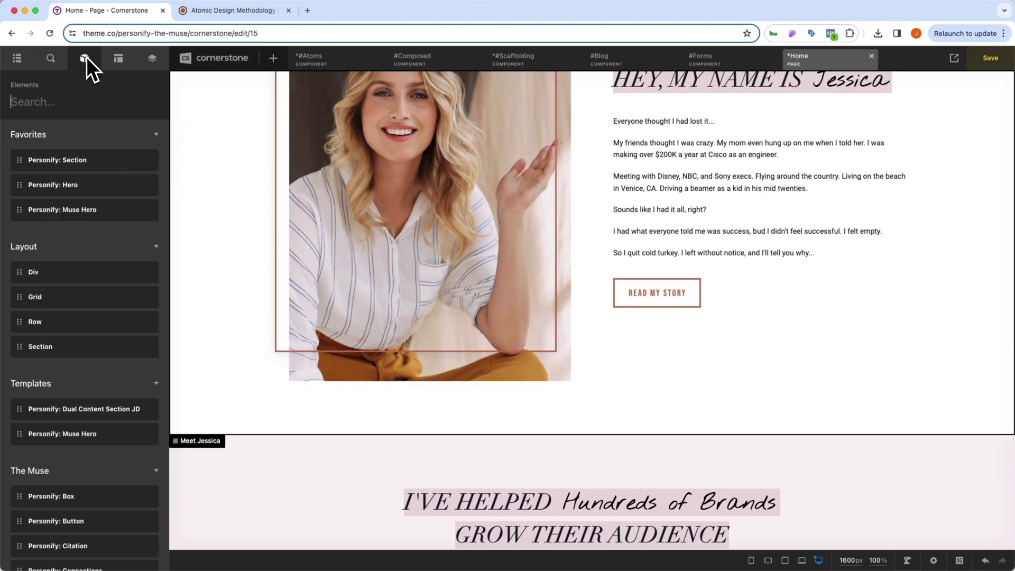
type("contact")
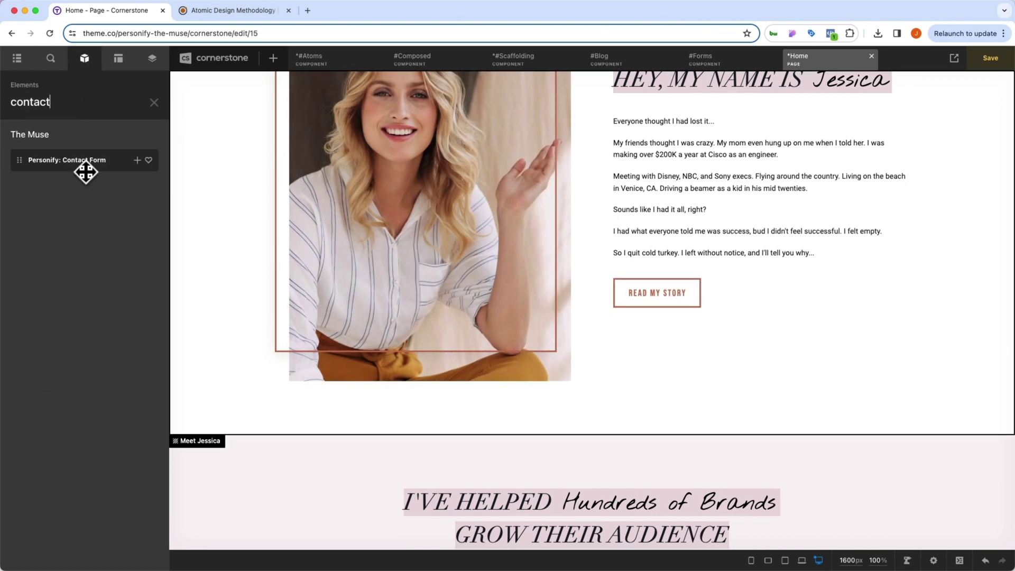
left_click_drag(83, 165, 662, 268)
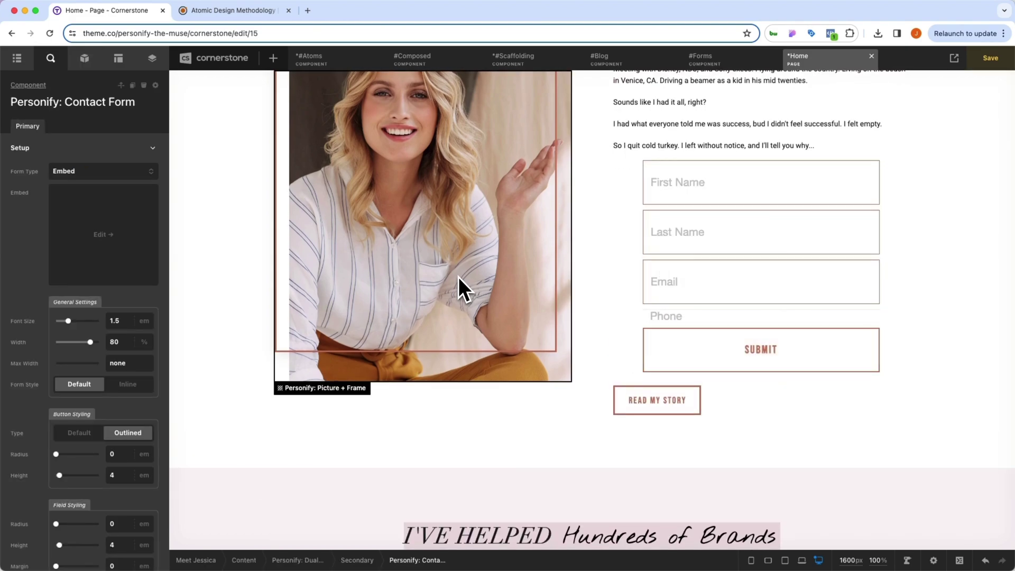
Step: Set the contact form's width to 100%
scroll(96, 359, "down", 15)
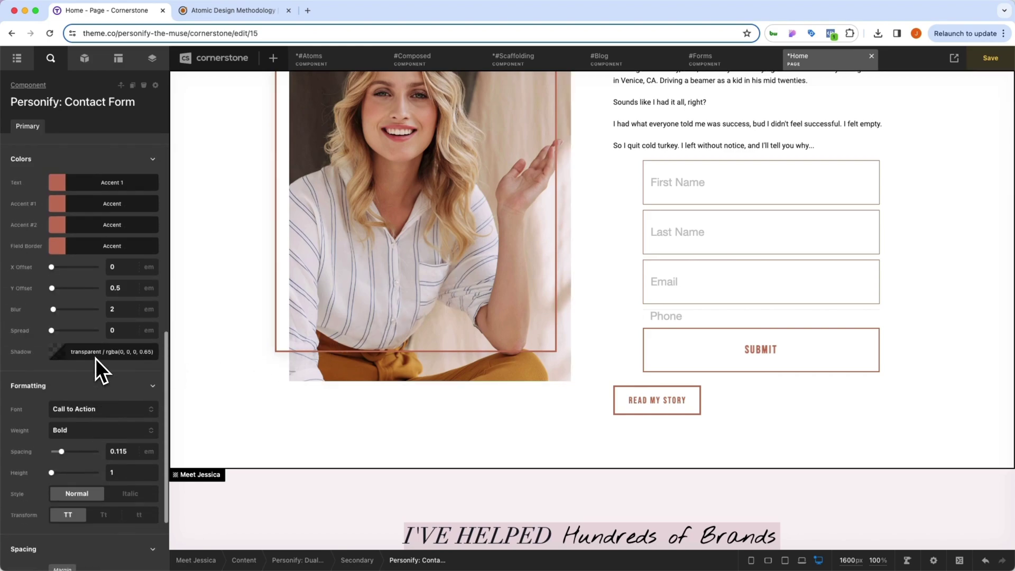
scroll(95, 358, "up", 10)
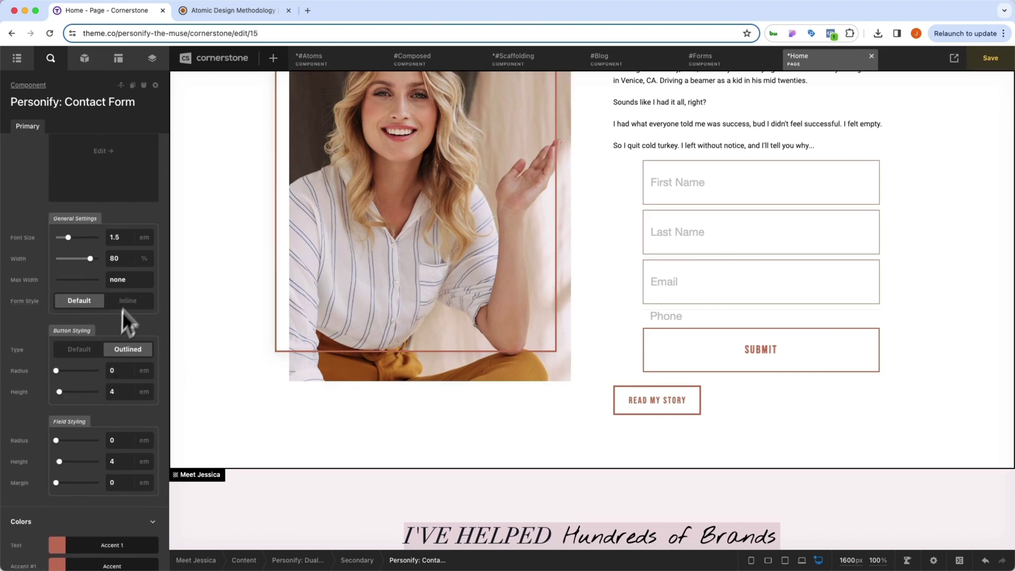
double_click(129, 263)
type("100")
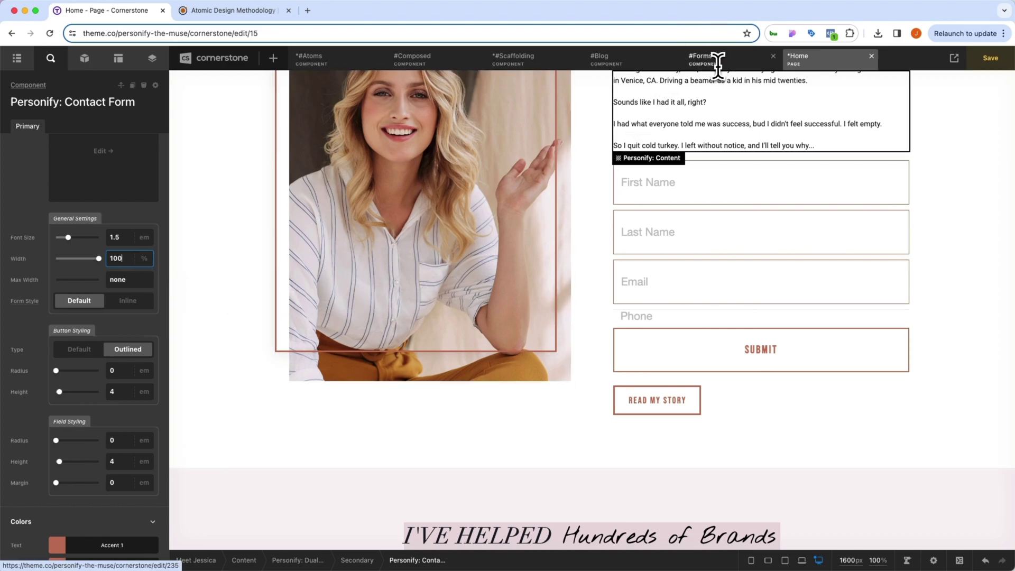
scroll(628, 283, "up", 10)
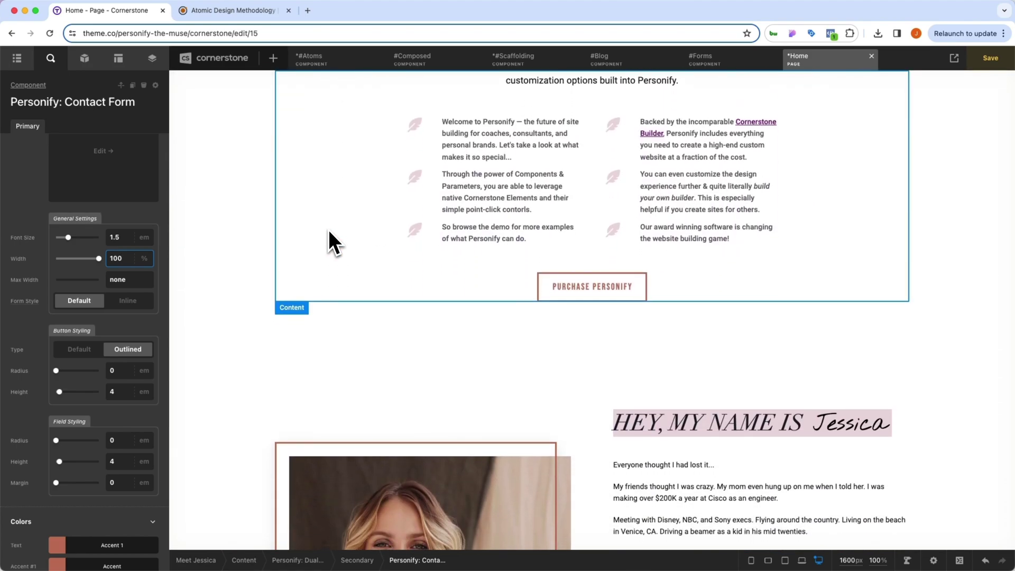
Step: Select the Home page Icon List and open its source #Atoms component
left_click(561, 145)
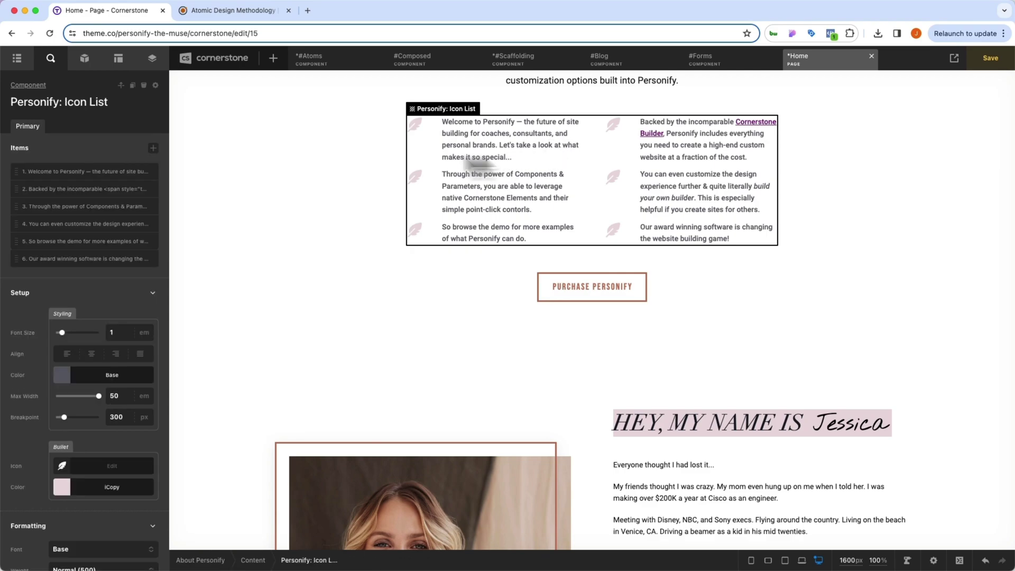
left_click(28, 85)
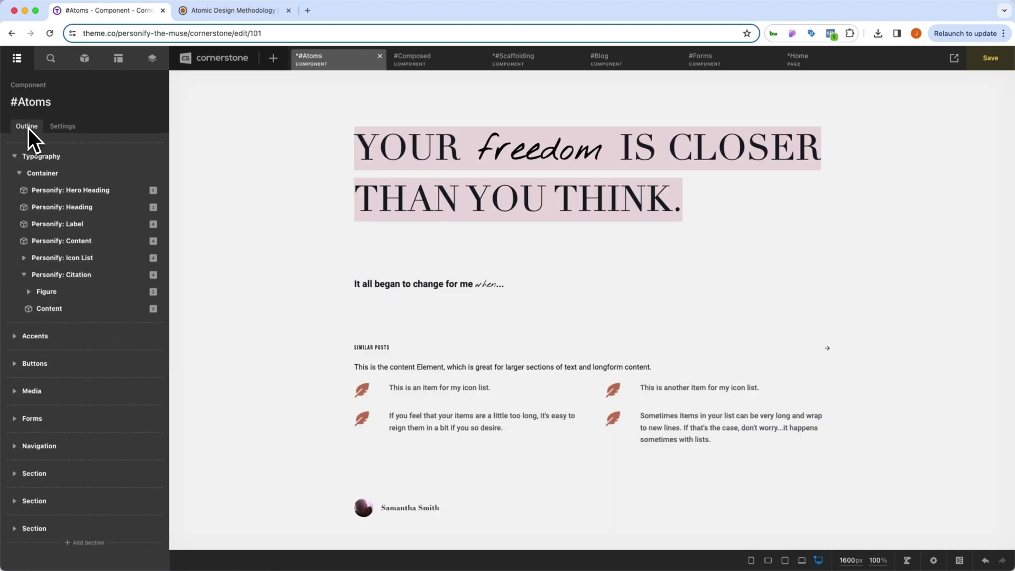
Step: Select the #Atoms Icon List and compare its Params controls with its Primary grid settings
scroll(467, 261, "down", 4)
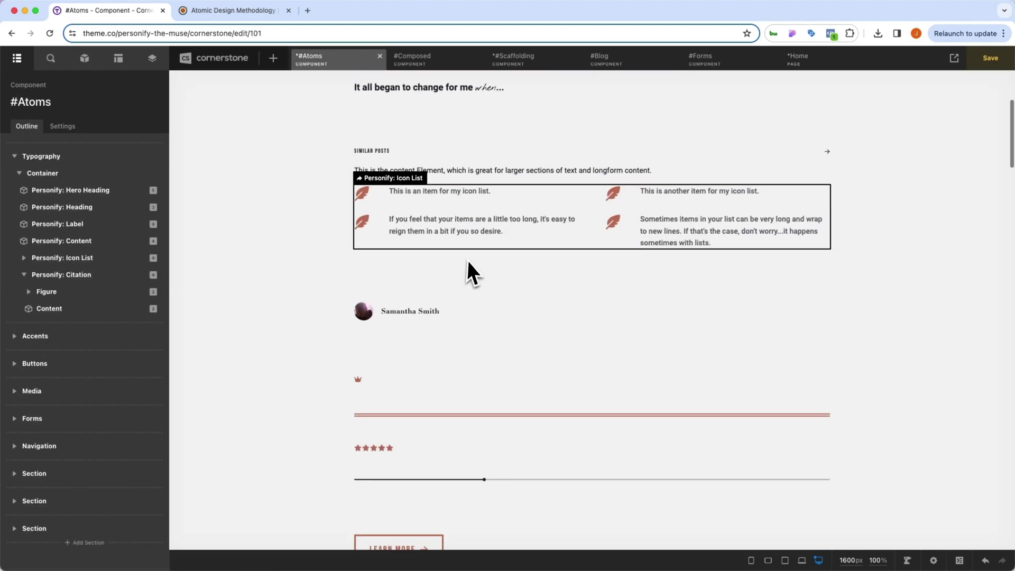
left_click(587, 197)
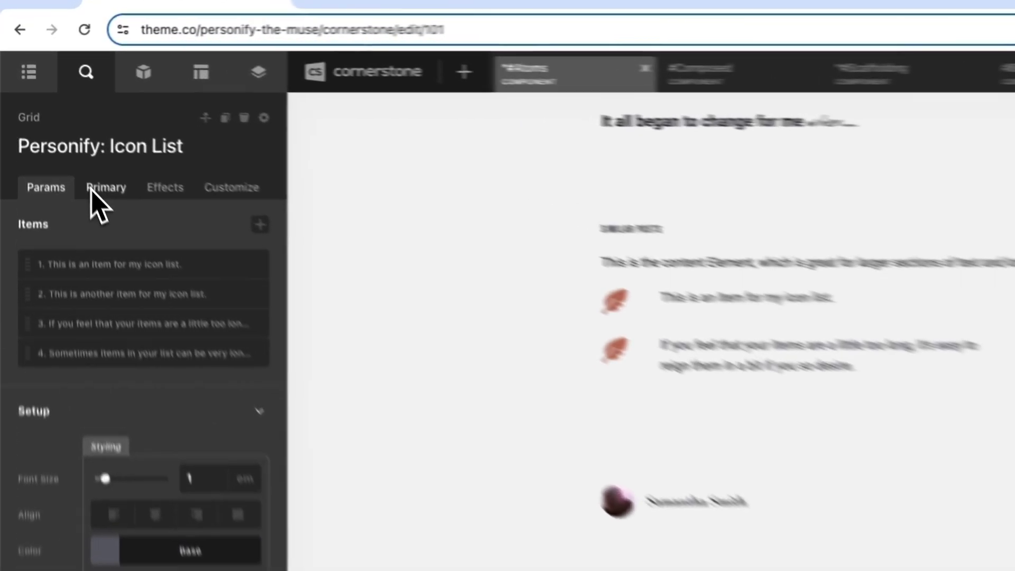
left_click(54, 126)
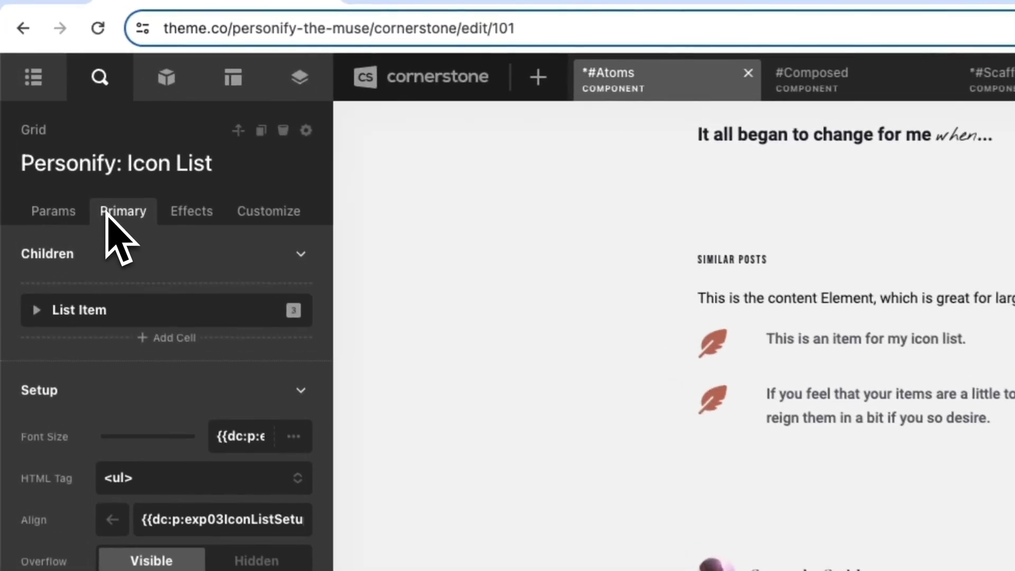
scroll(159, 381, "down", 5)
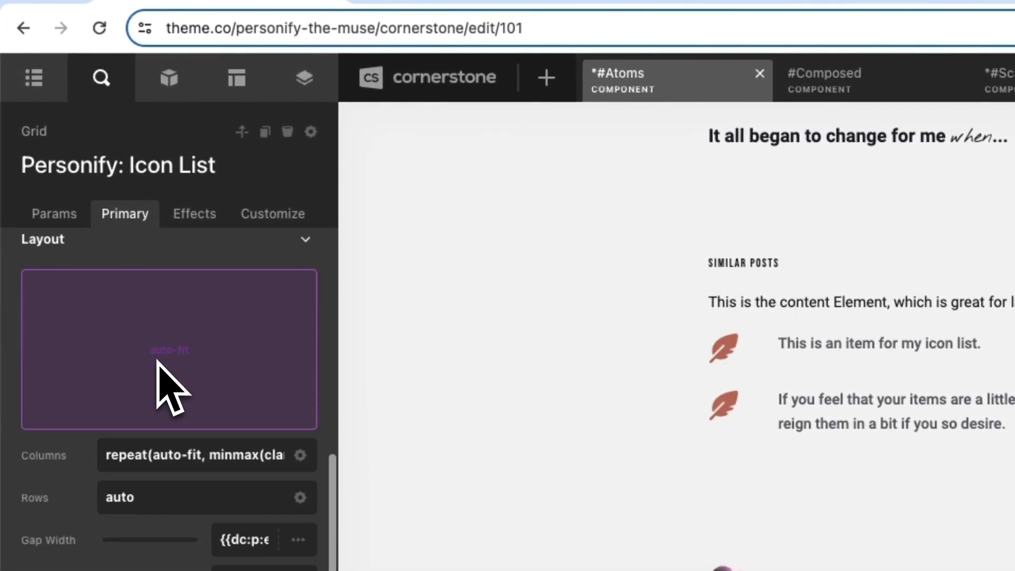
scroll(157, 360, "down", 5)
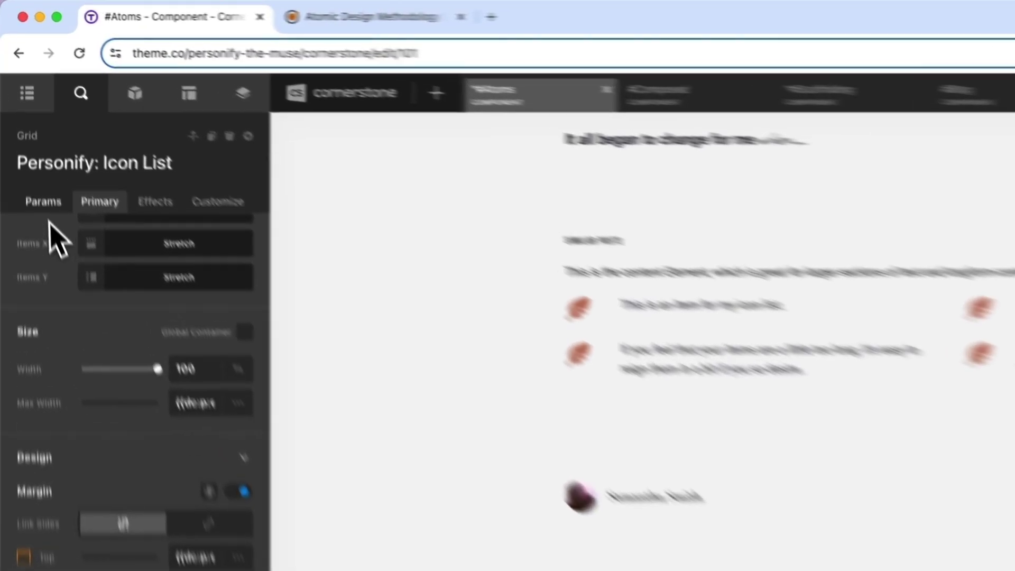
left_click(27, 126)
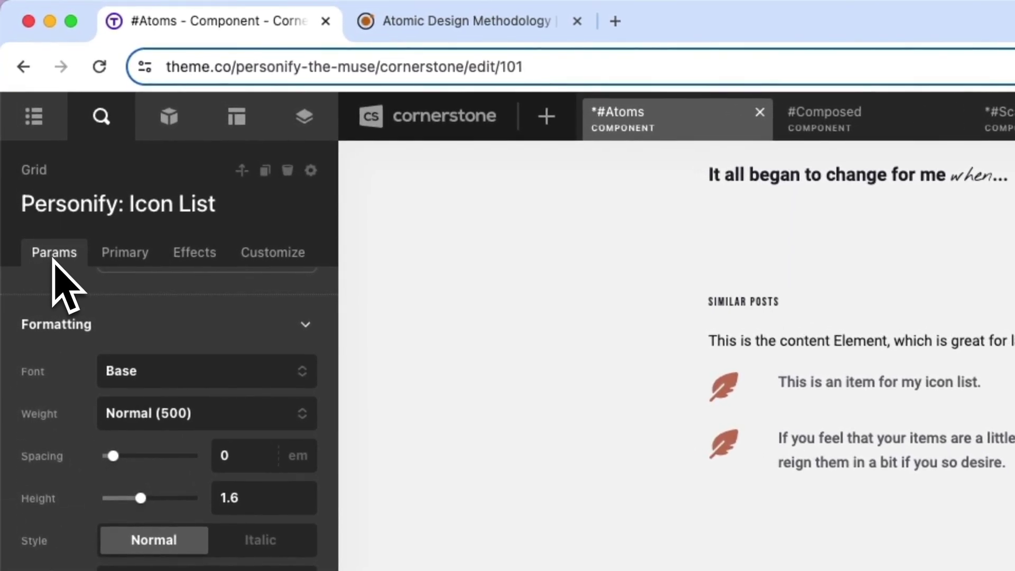
left_click(116, 259)
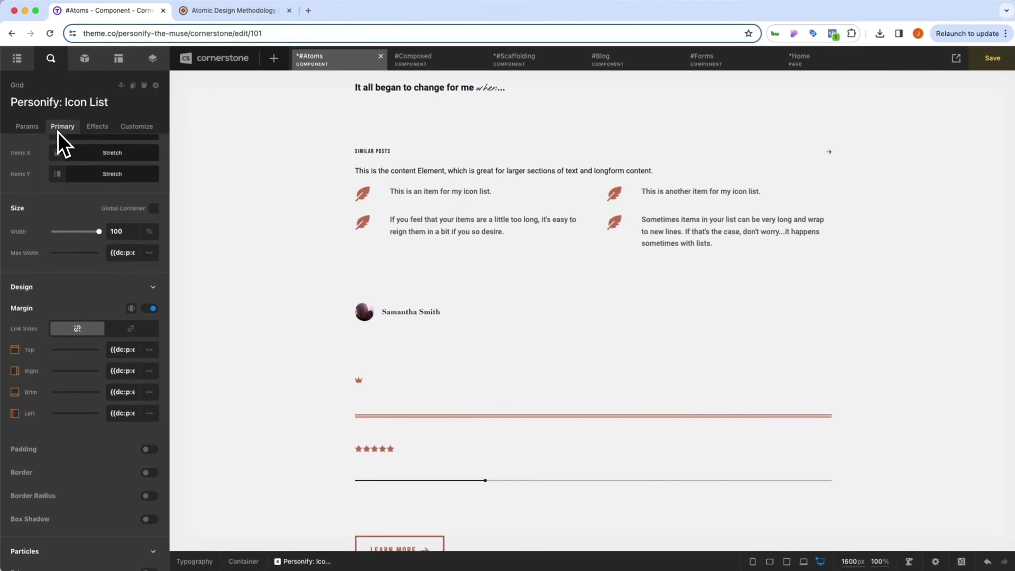
left_click(35, 131)
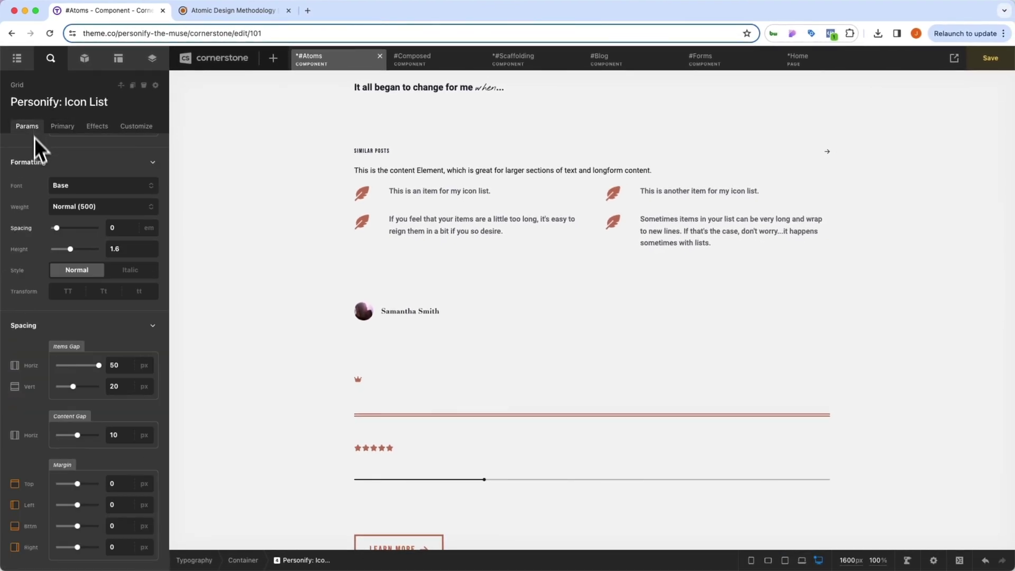
scroll(46, 252, "up", 5)
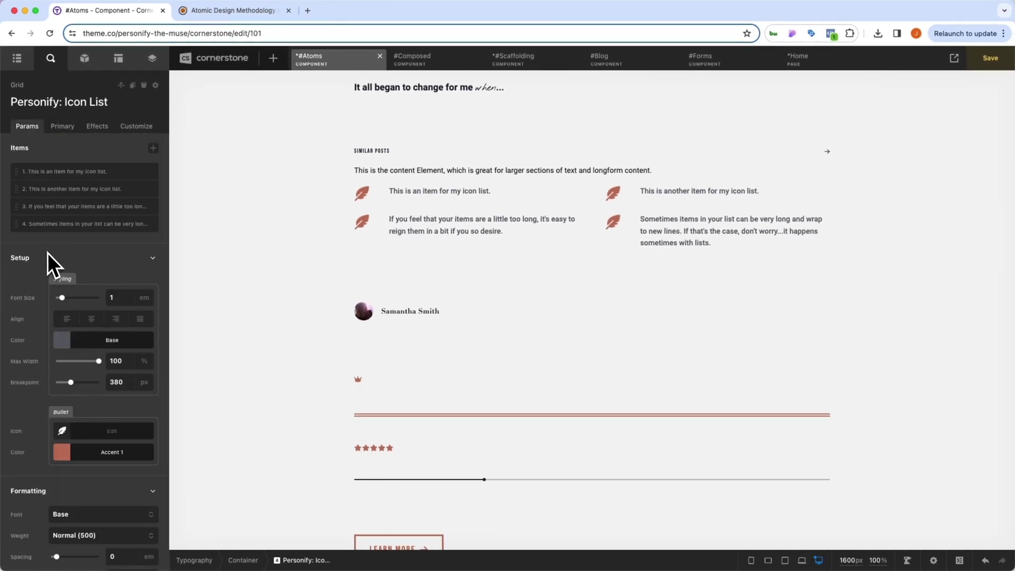
Step: Open the Icon List's Edit Parameters JSON and scroll the editor to line 1
left_click(157, 88)
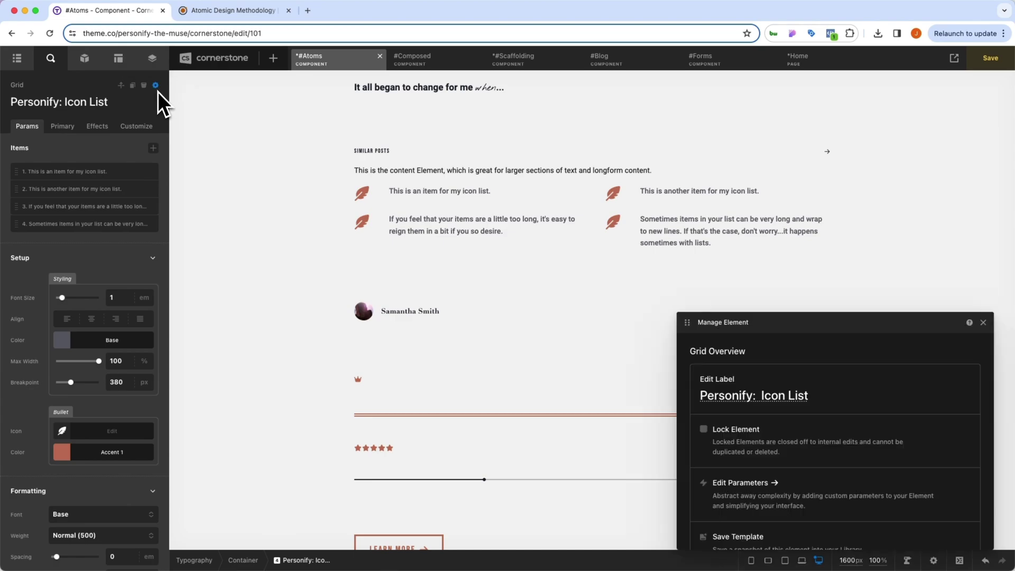
left_click(762, 482)
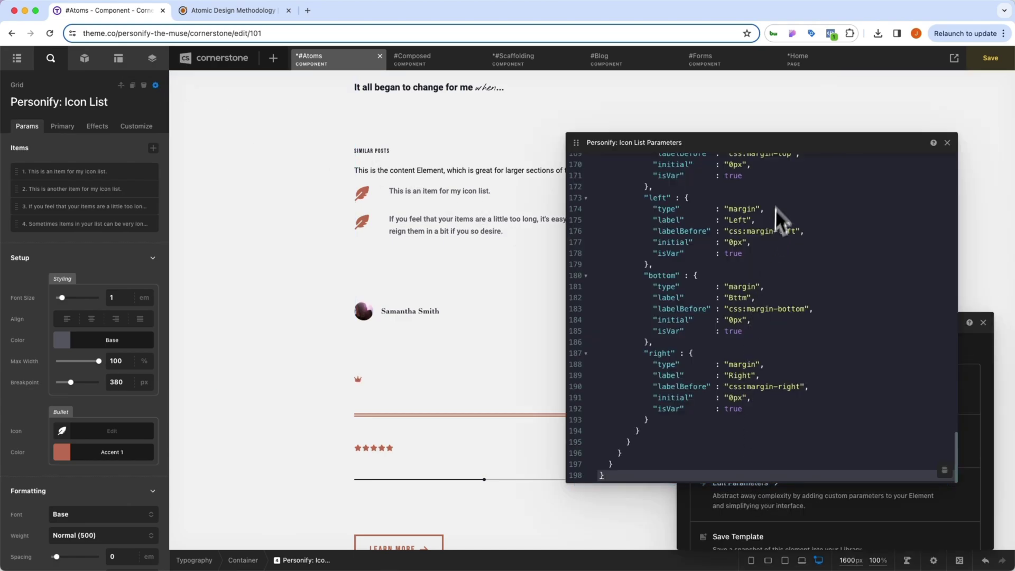
left_click_drag(757, 143, 404, 108)
scroll(376, 273, "up", 9)
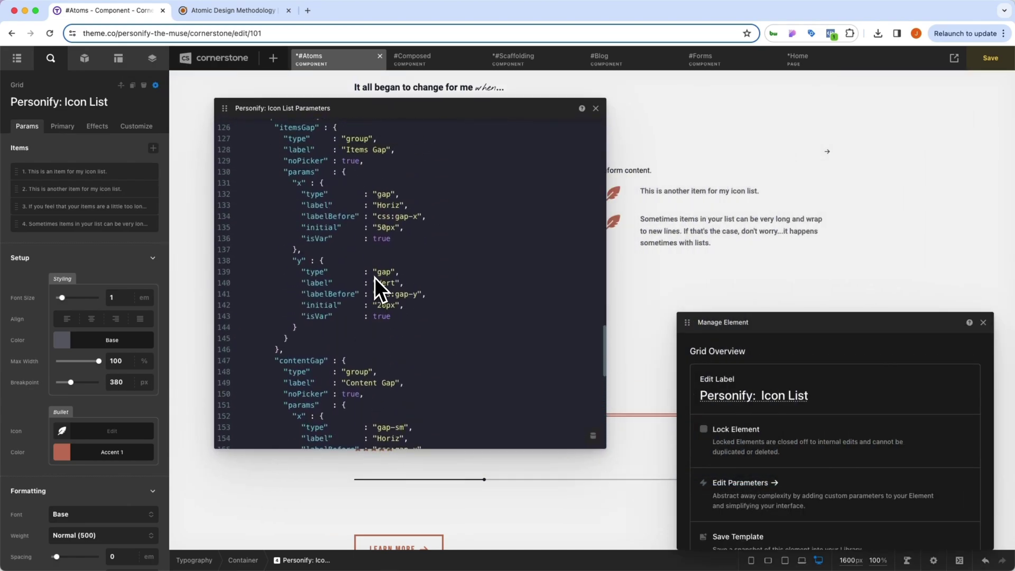
scroll(375, 277, "up", 20)
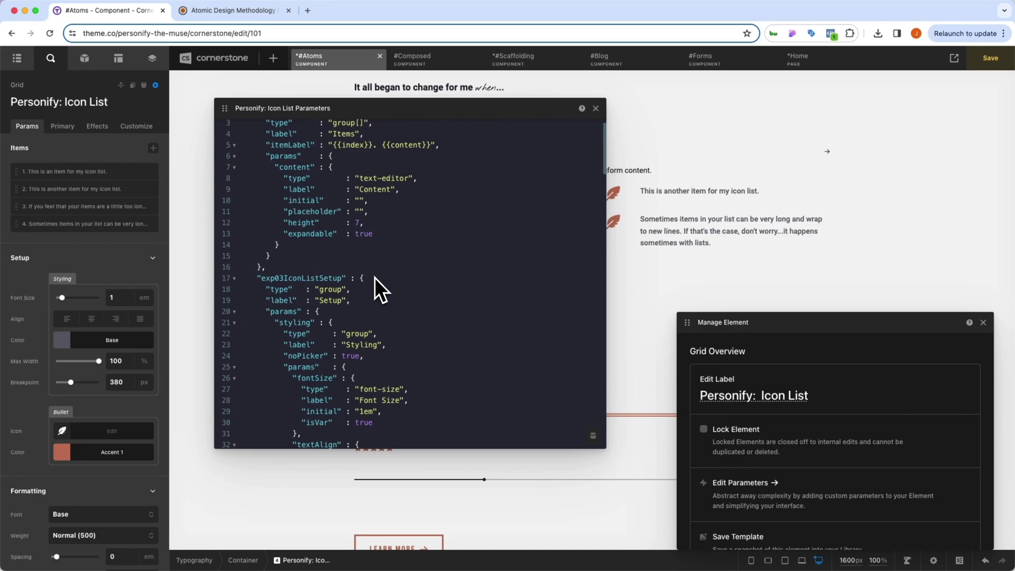
scroll(376, 278, "up", 1)
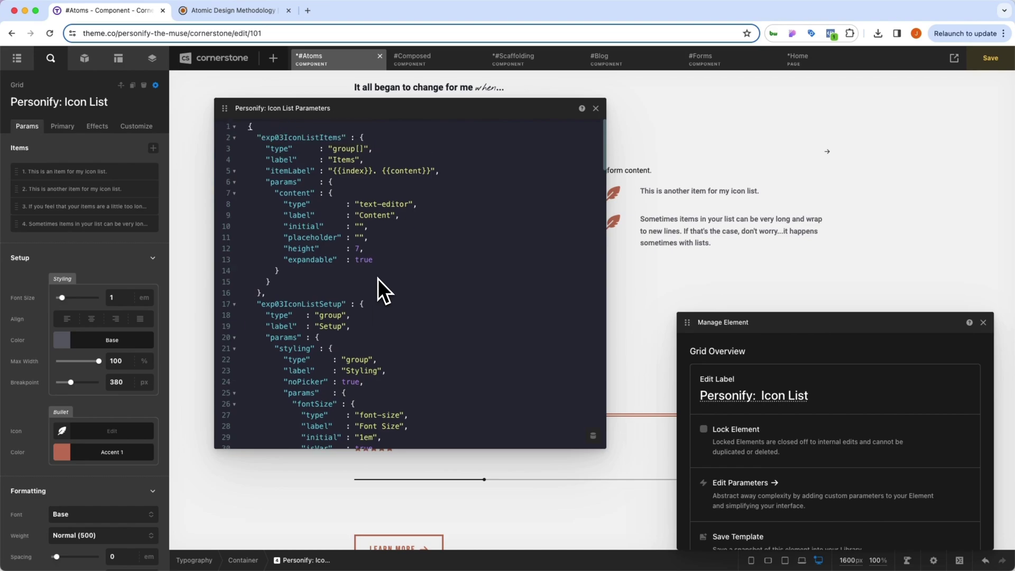